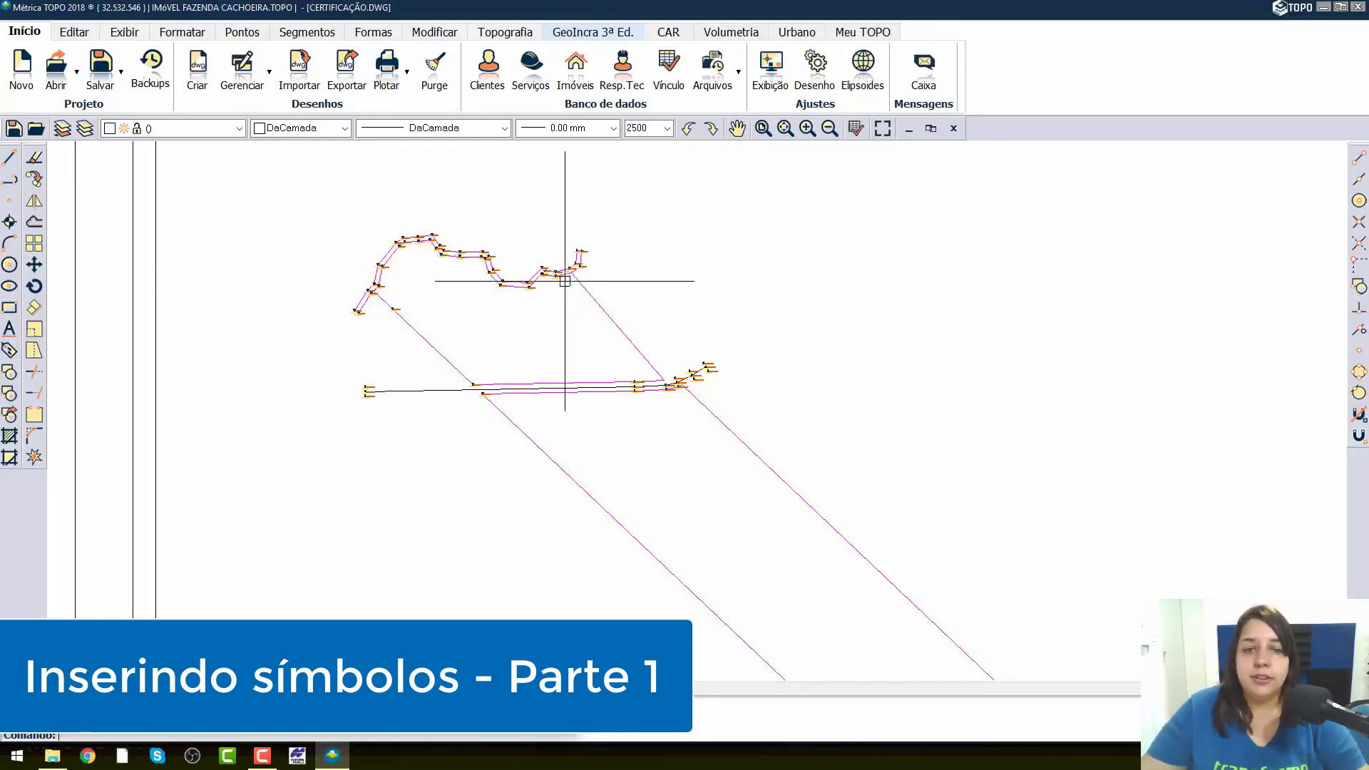
# - Unfreeze the PONTOS_SIGEF and PONTOS_INTERPOLADOS layers so their points are shown along the property perimeter
pyautogui.moveTo(545, 317); pyautogui.dragTo(574, 353, button='middle')
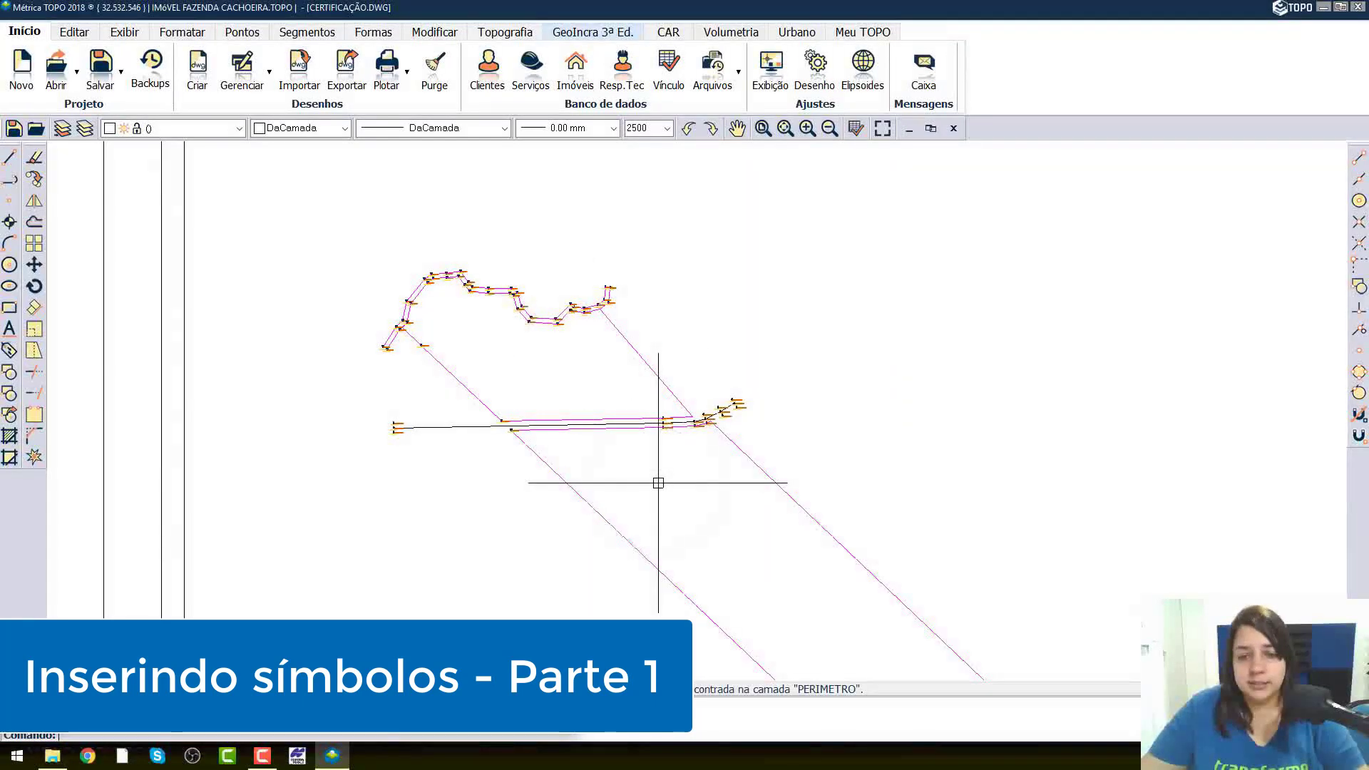
pyautogui.scroll(-3, 655, 476)
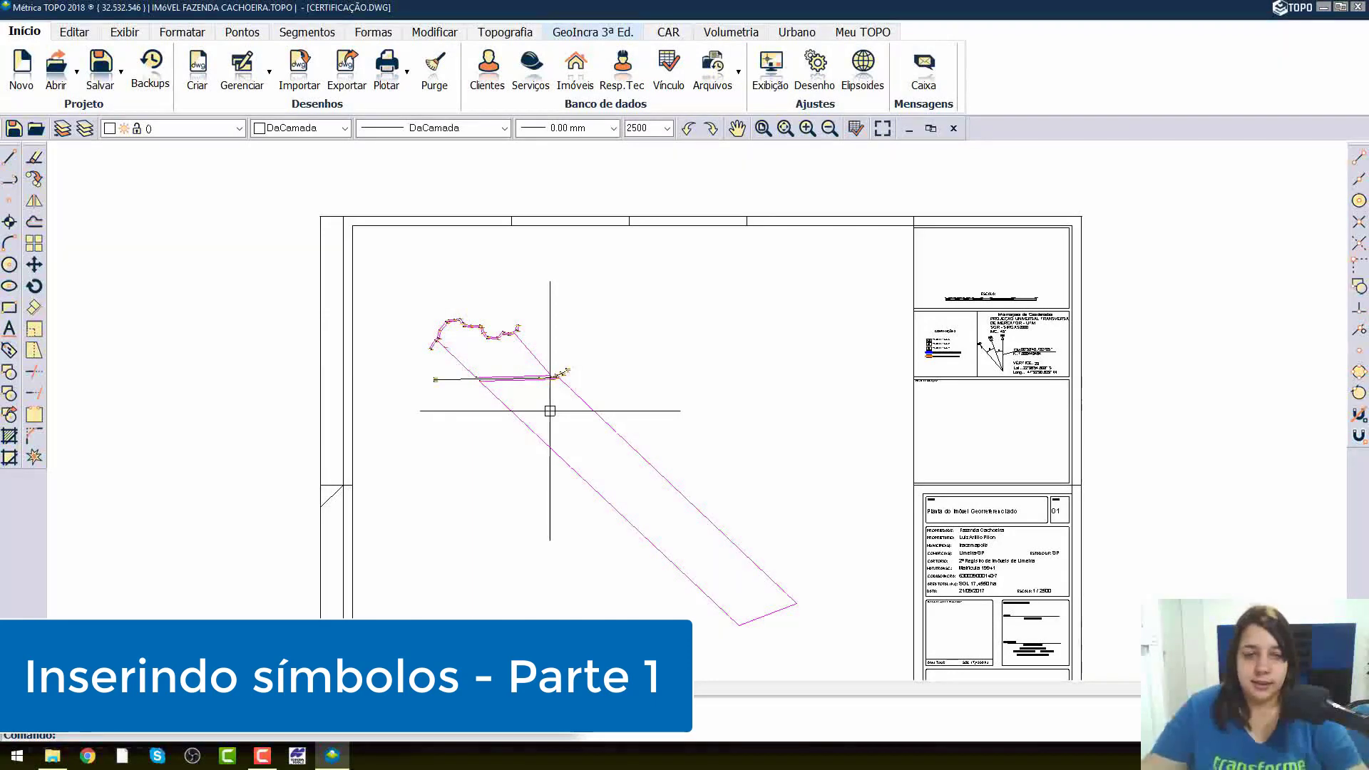
pyautogui.scroll(4, 442, 332)
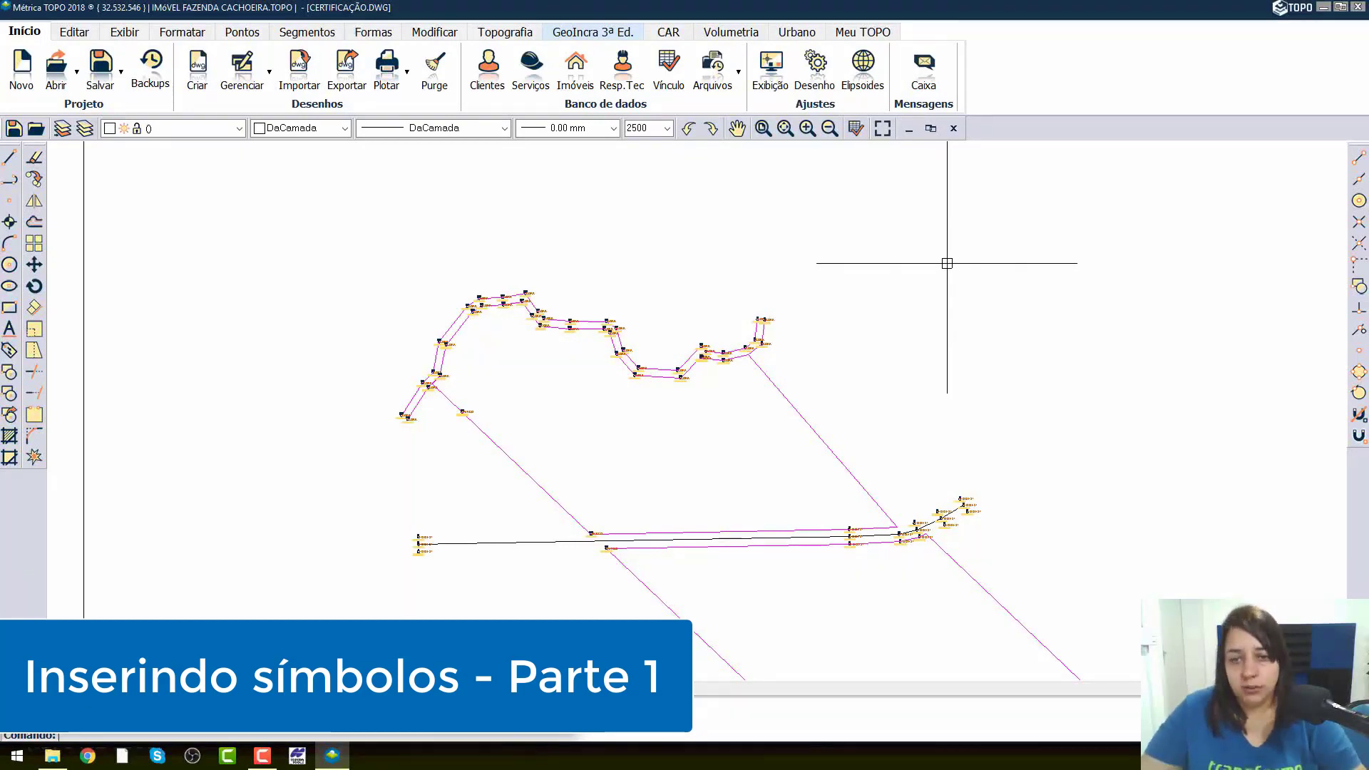
pyautogui.click(215, 130)
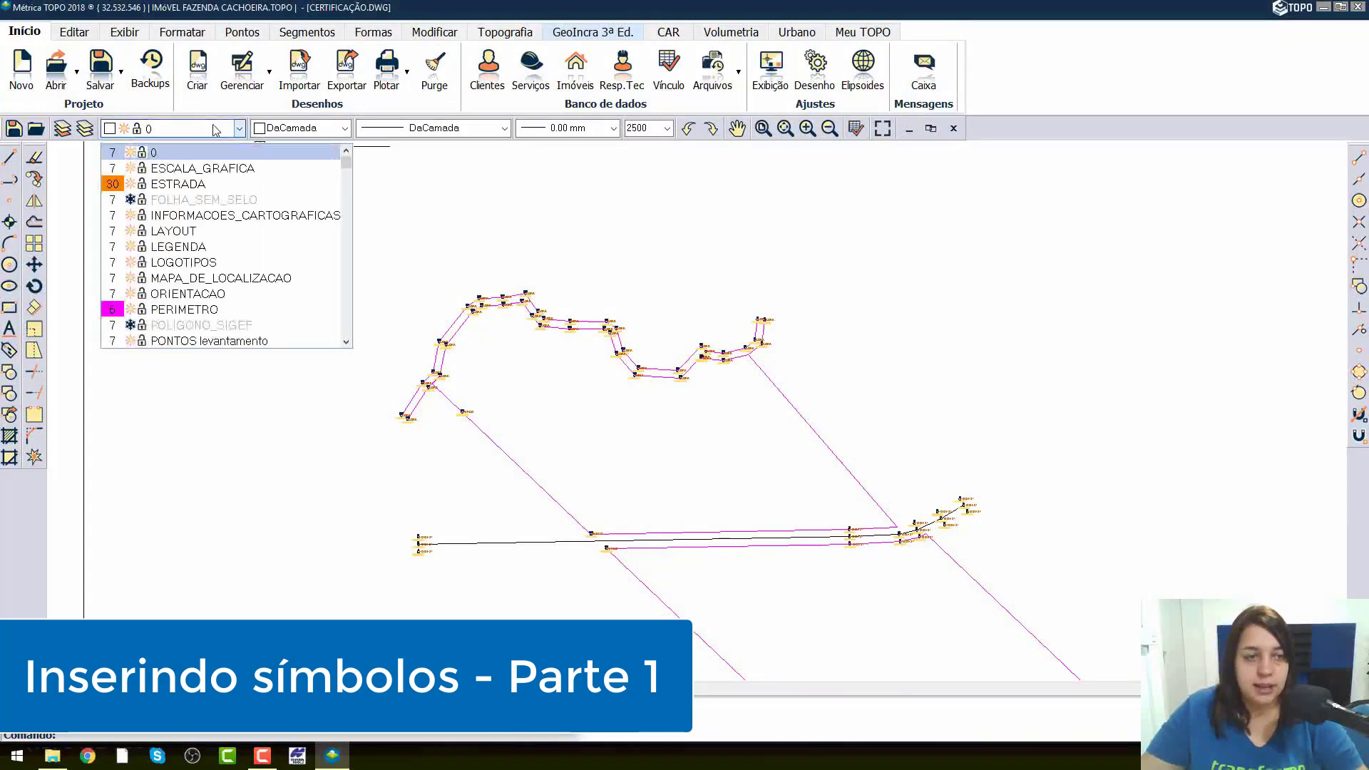
pyautogui.click(345, 341)
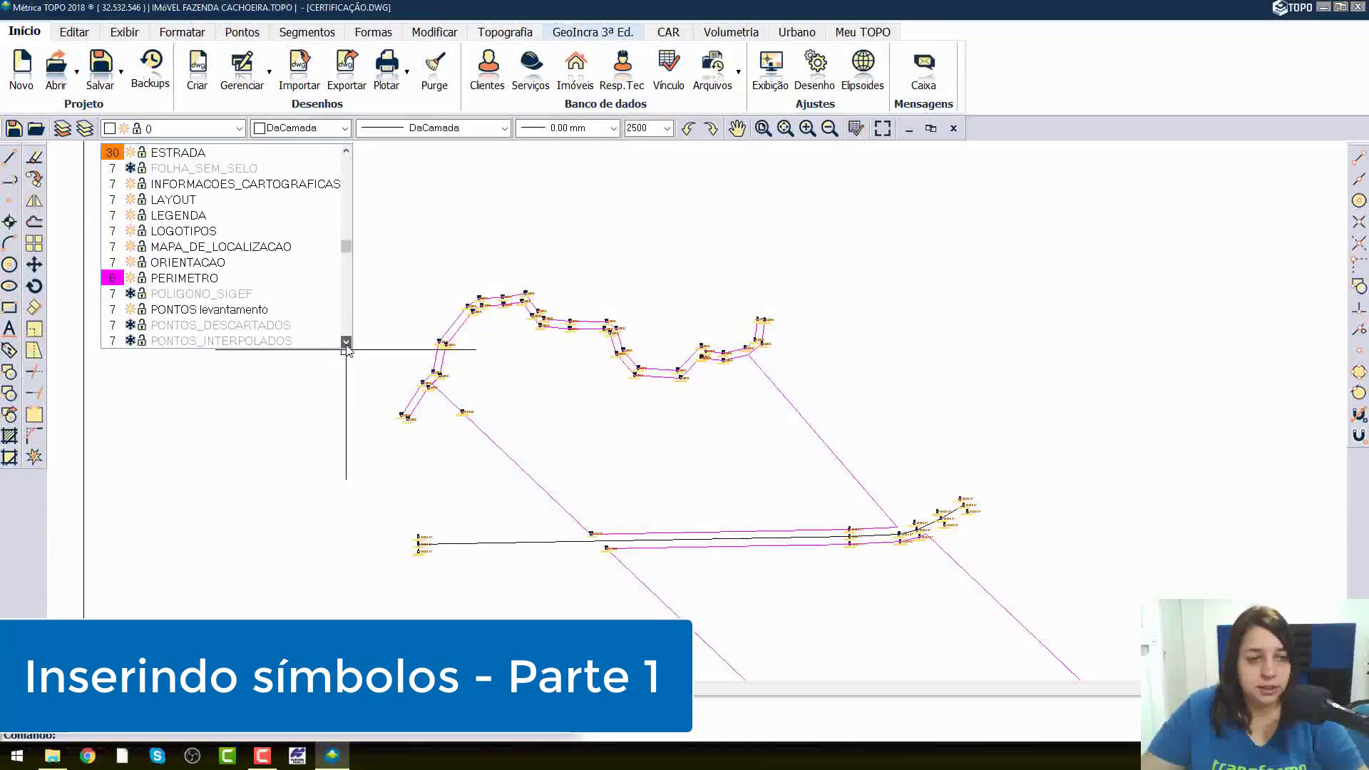
pyautogui.click(346, 341)
pyautogui.click(131, 341)
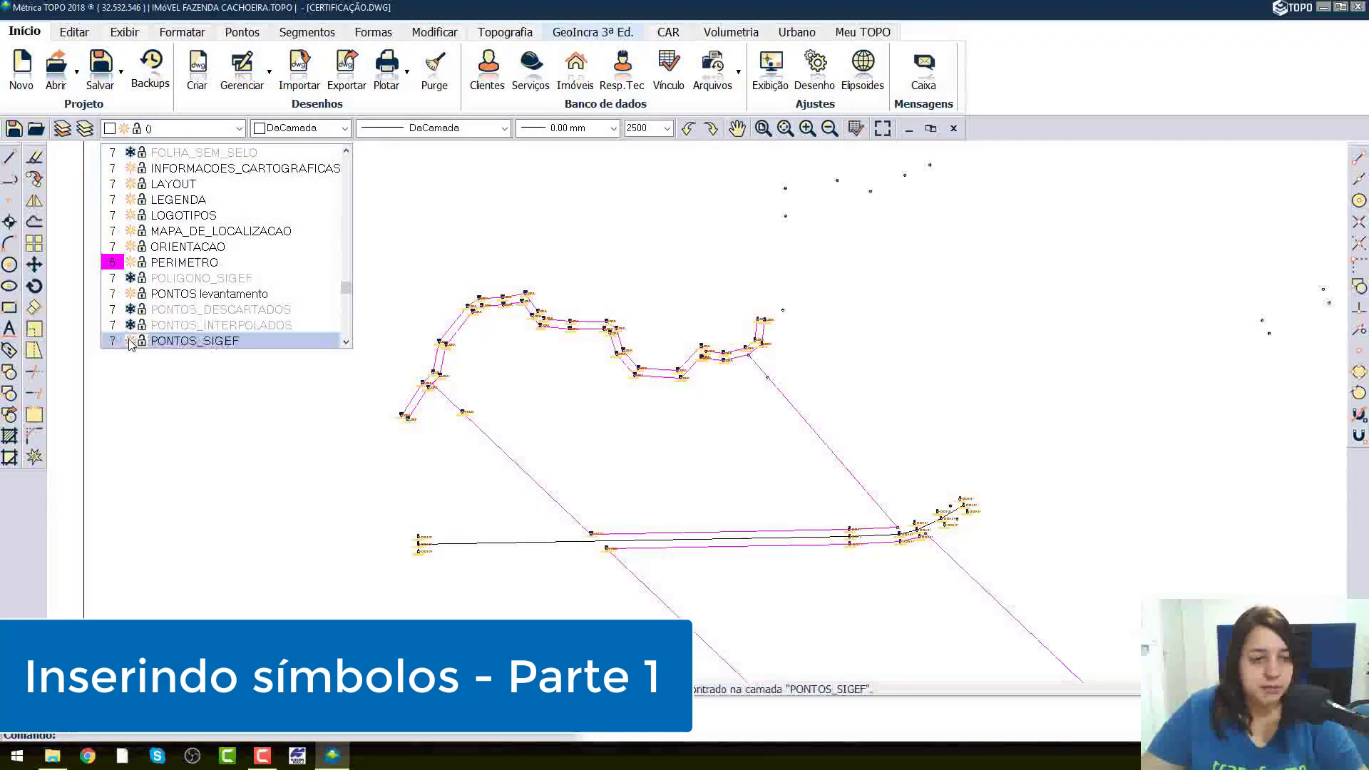
pyautogui.click(131, 325)
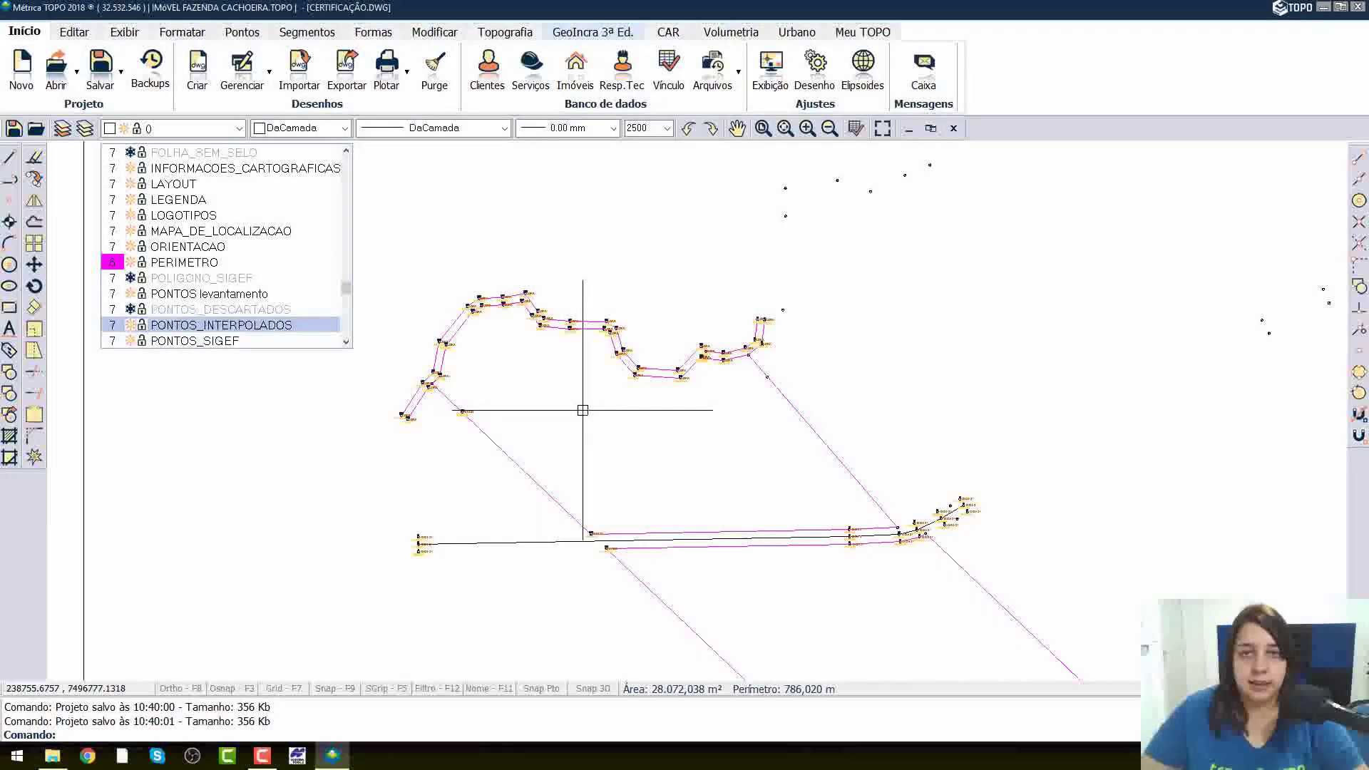
pyautogui.click(582, 410)
pyautogui.scroll(4, 727, 304)
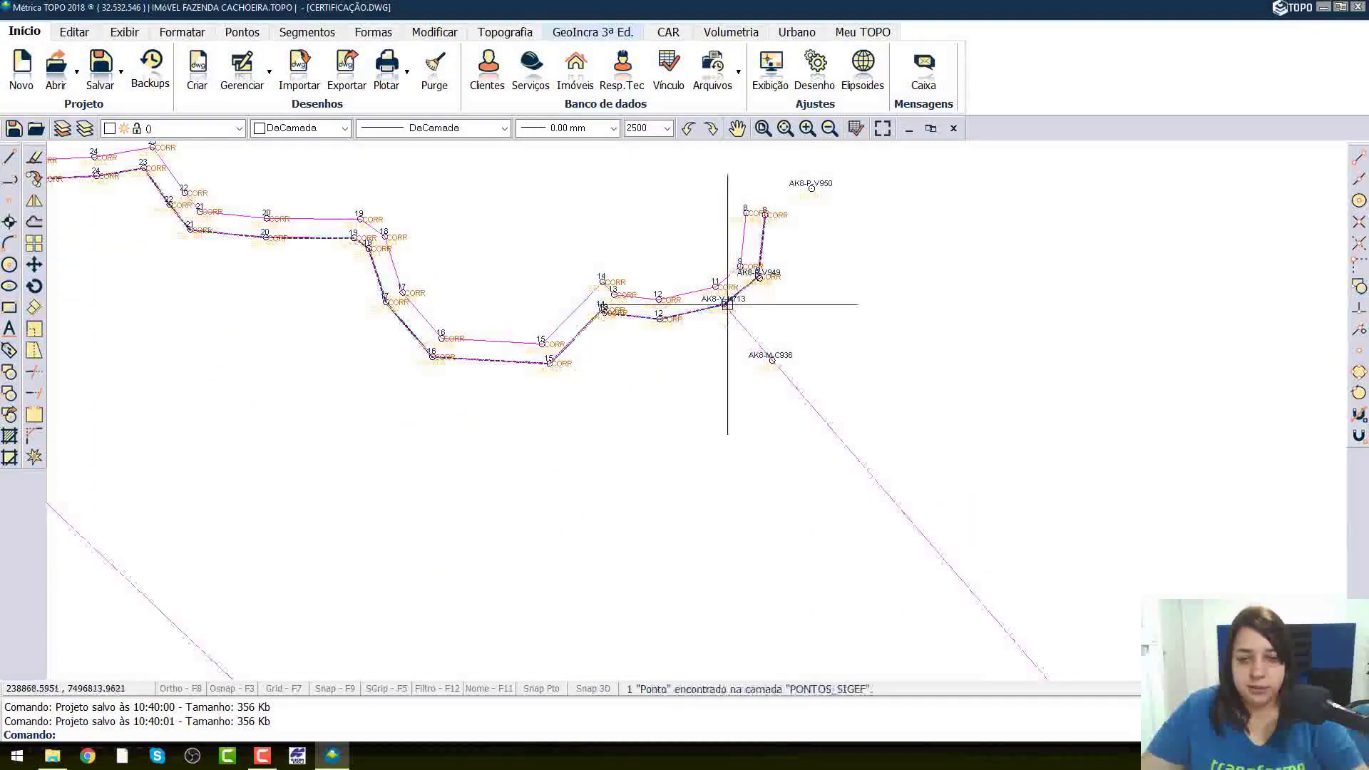
pyautogui.scroll(-4, 728, 304)
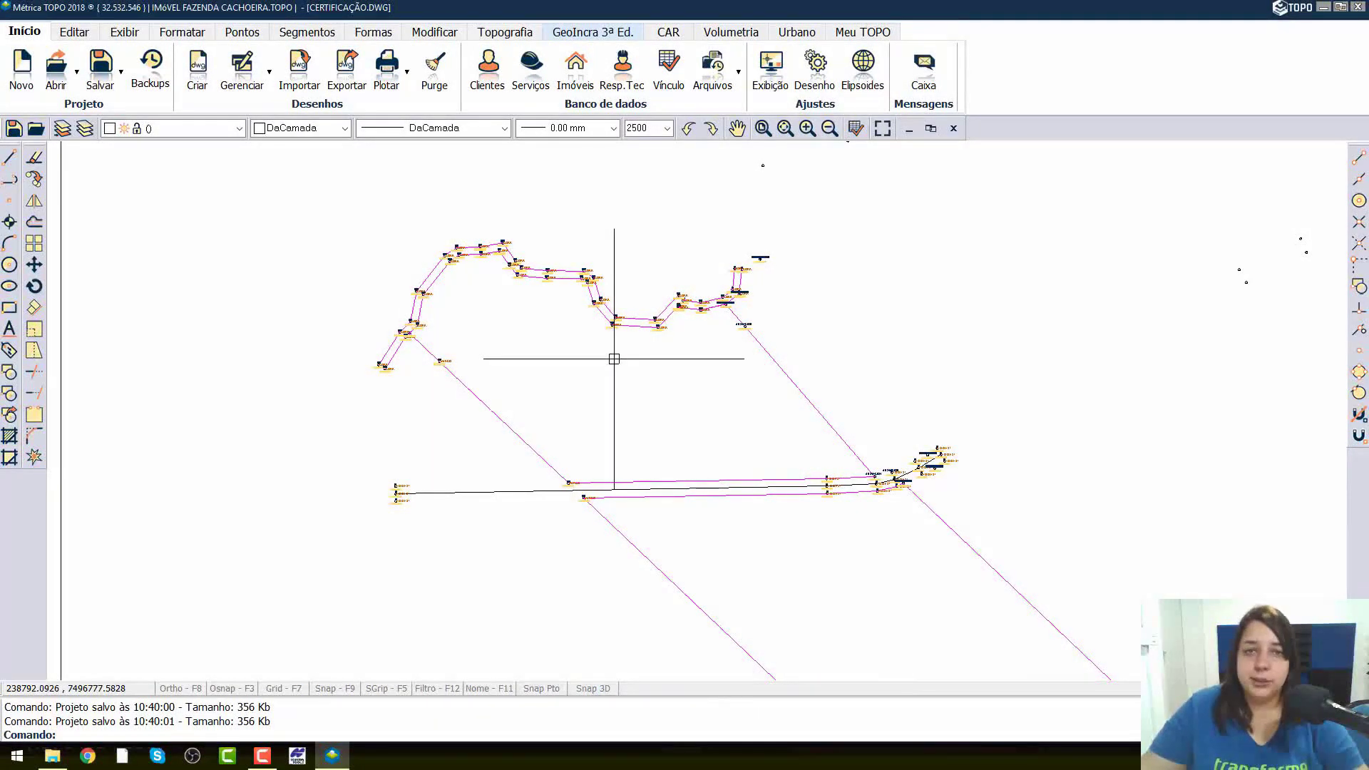
# - Start the GeoIncra descriptive memorial for the upper perimeter polyline in UTM SIRGAS2000 with two decimals, beginning at the northernmost vertex
pyautogui.click(606, 33)
pyautogui.click(616, 71)
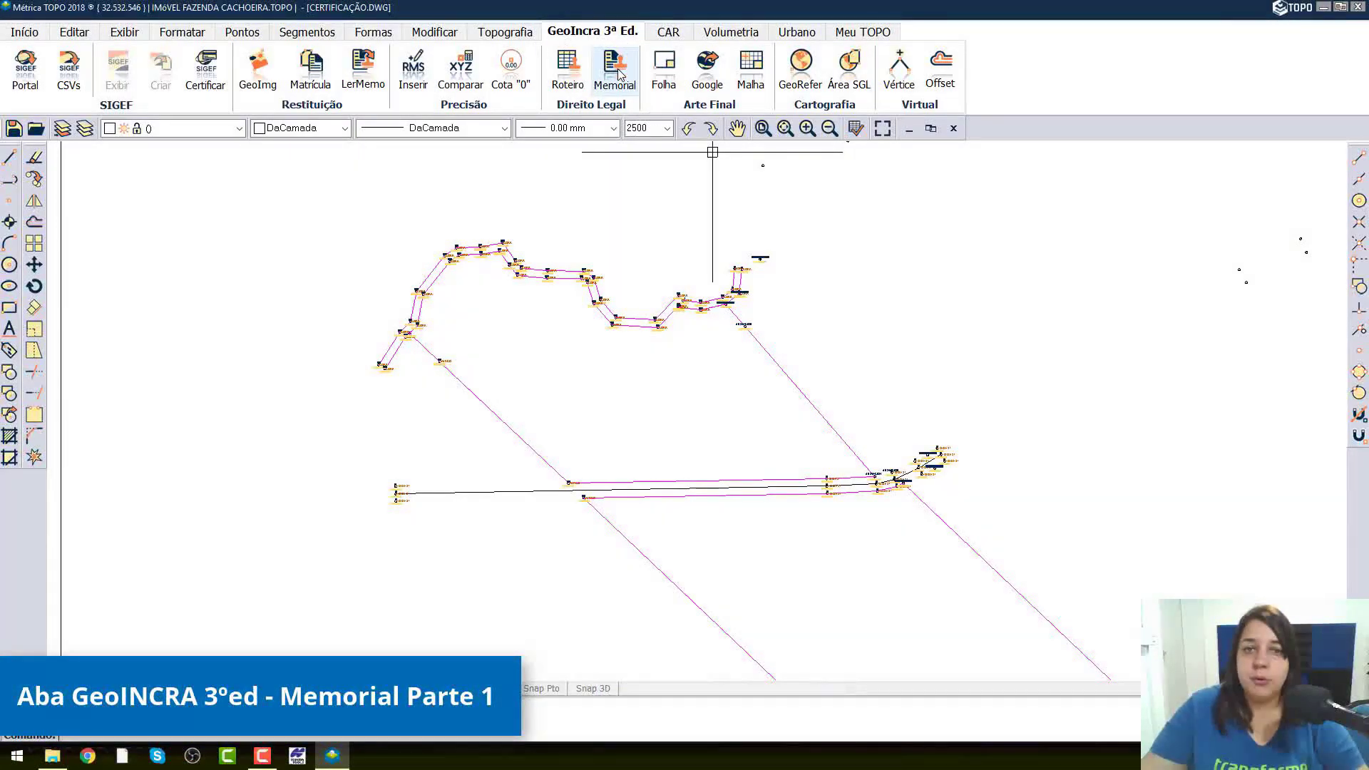
pyautogui.click(618, 74)
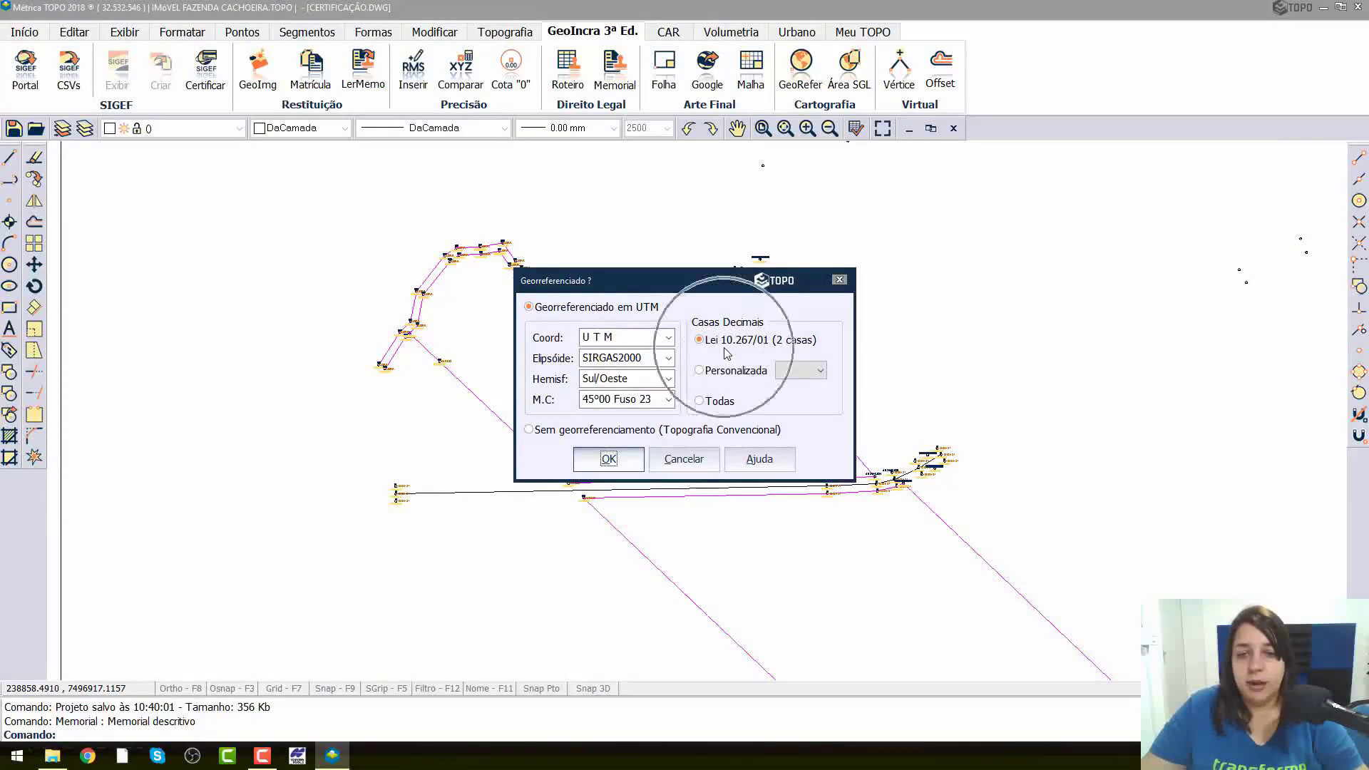
pyautogui.click(606, 460)
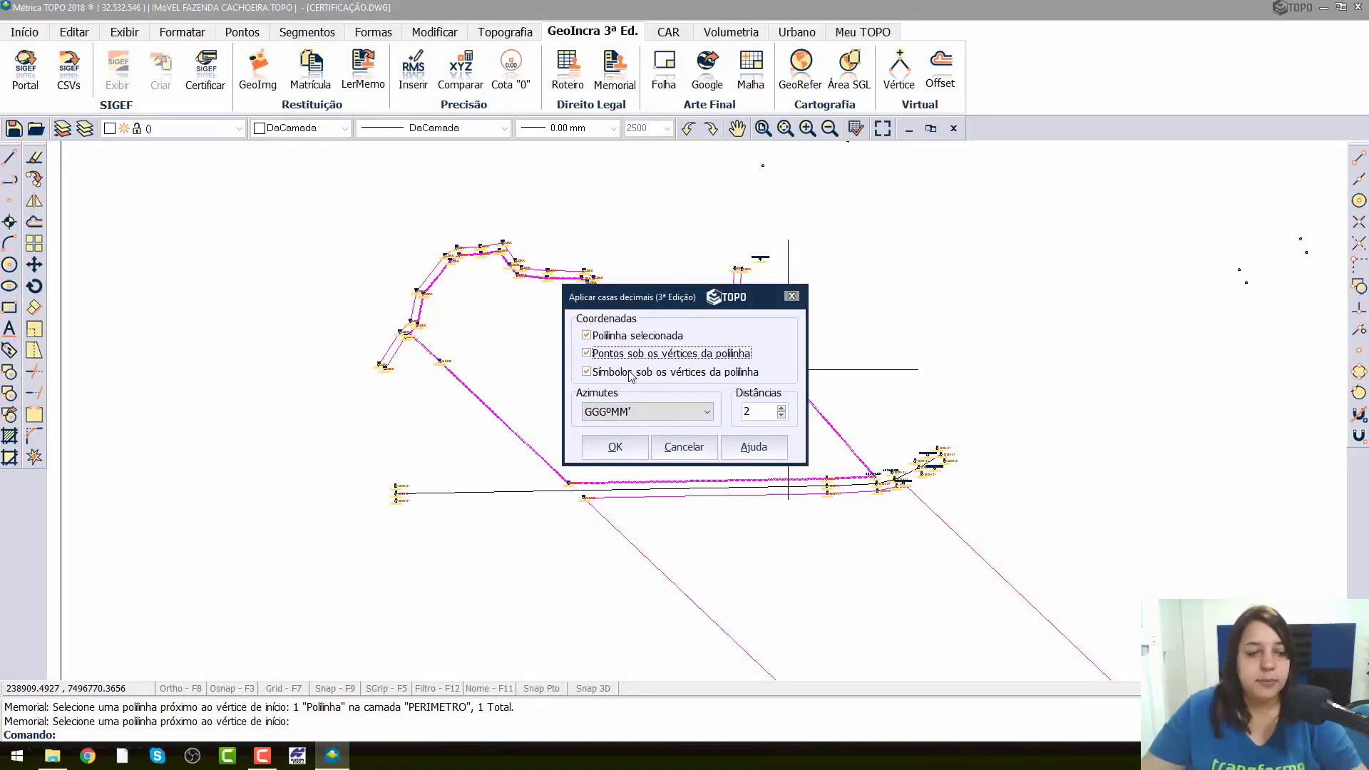
pyautogui.click(607, 449)
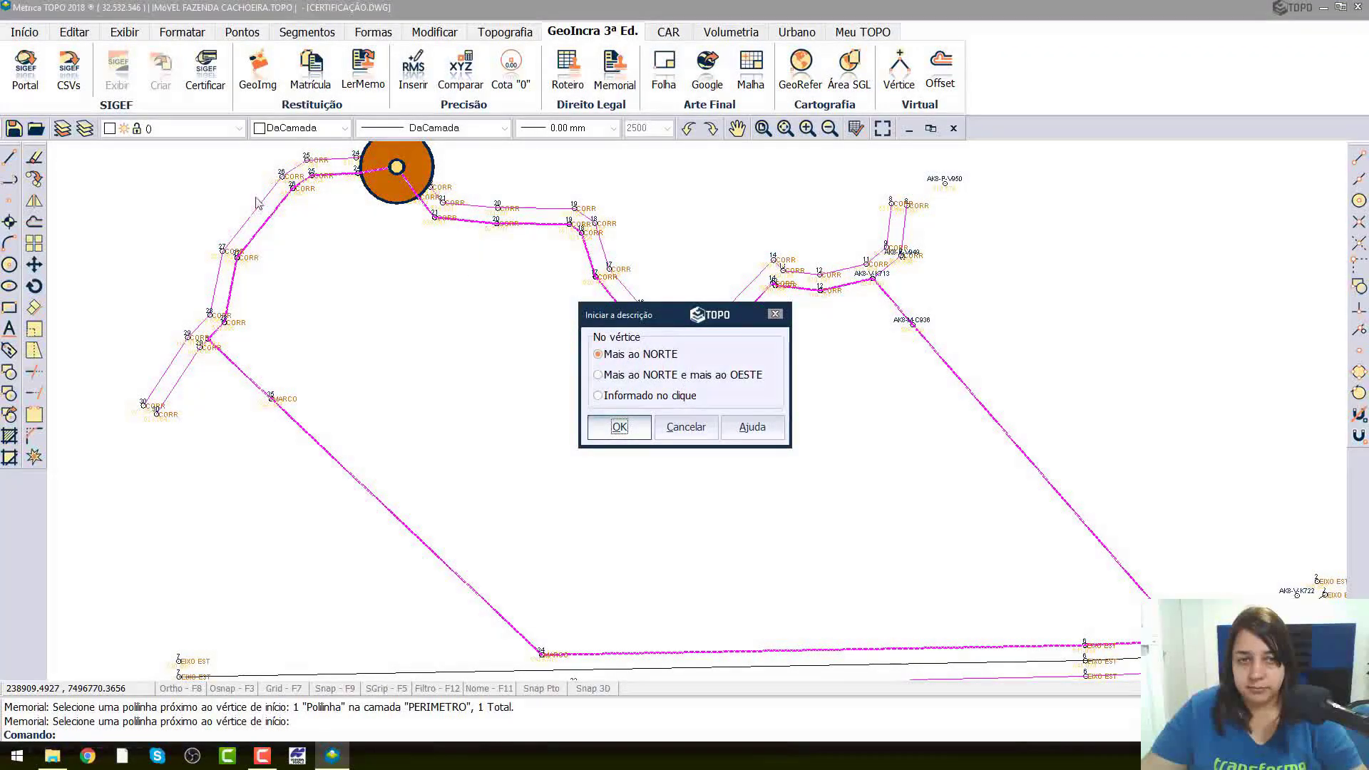
pyautogui.click(629, 432)
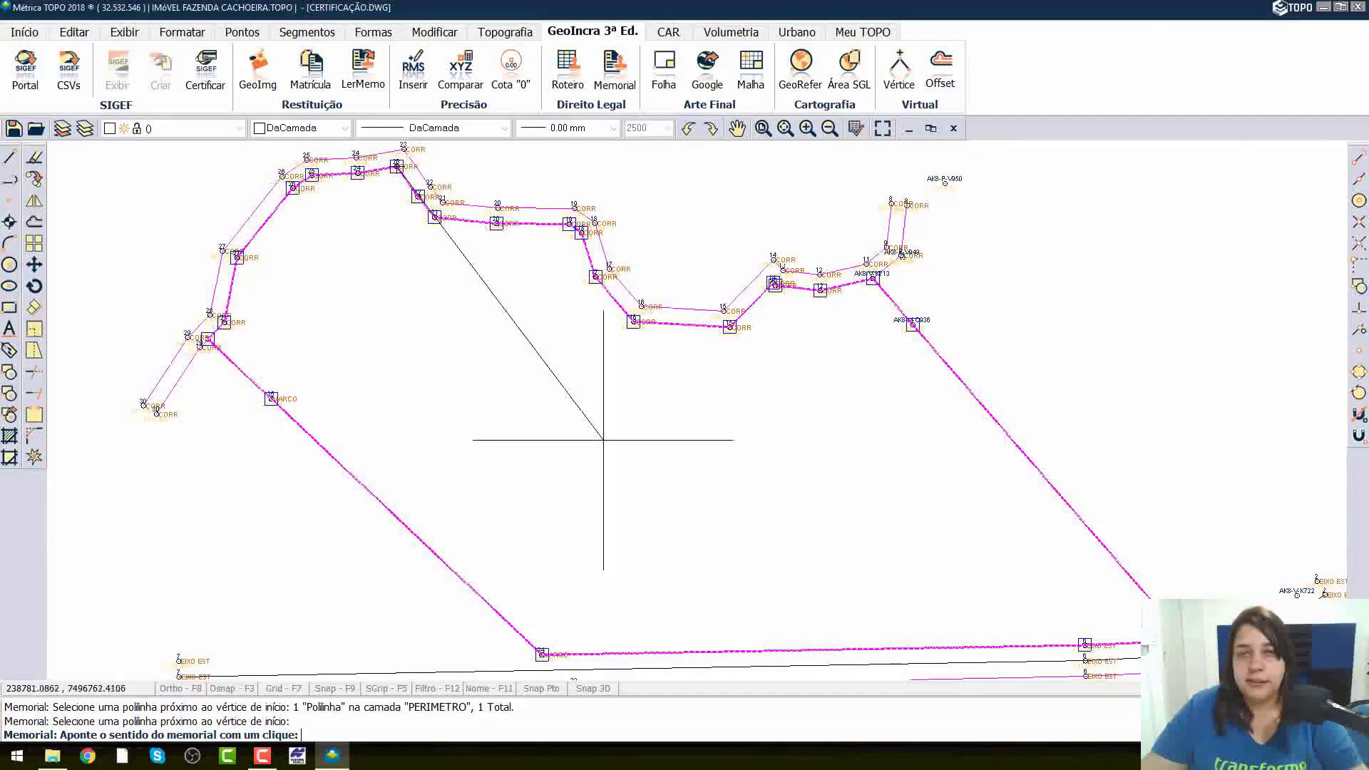
# - Define the memorial's direction as clockwise, running from vertex 23 to vertex 22, and accept it
pyautogui.scroll(-2, 604, 440)
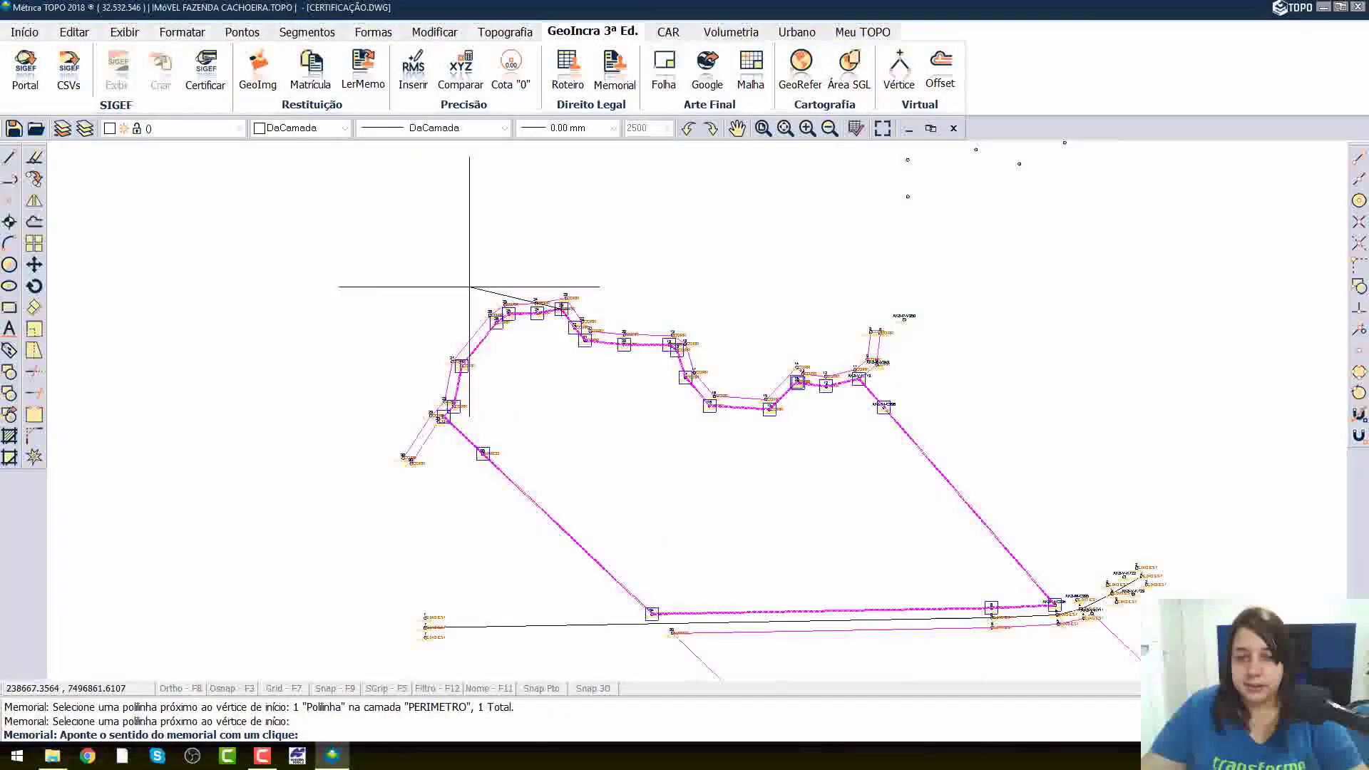
pyautogui.click(487, 285)
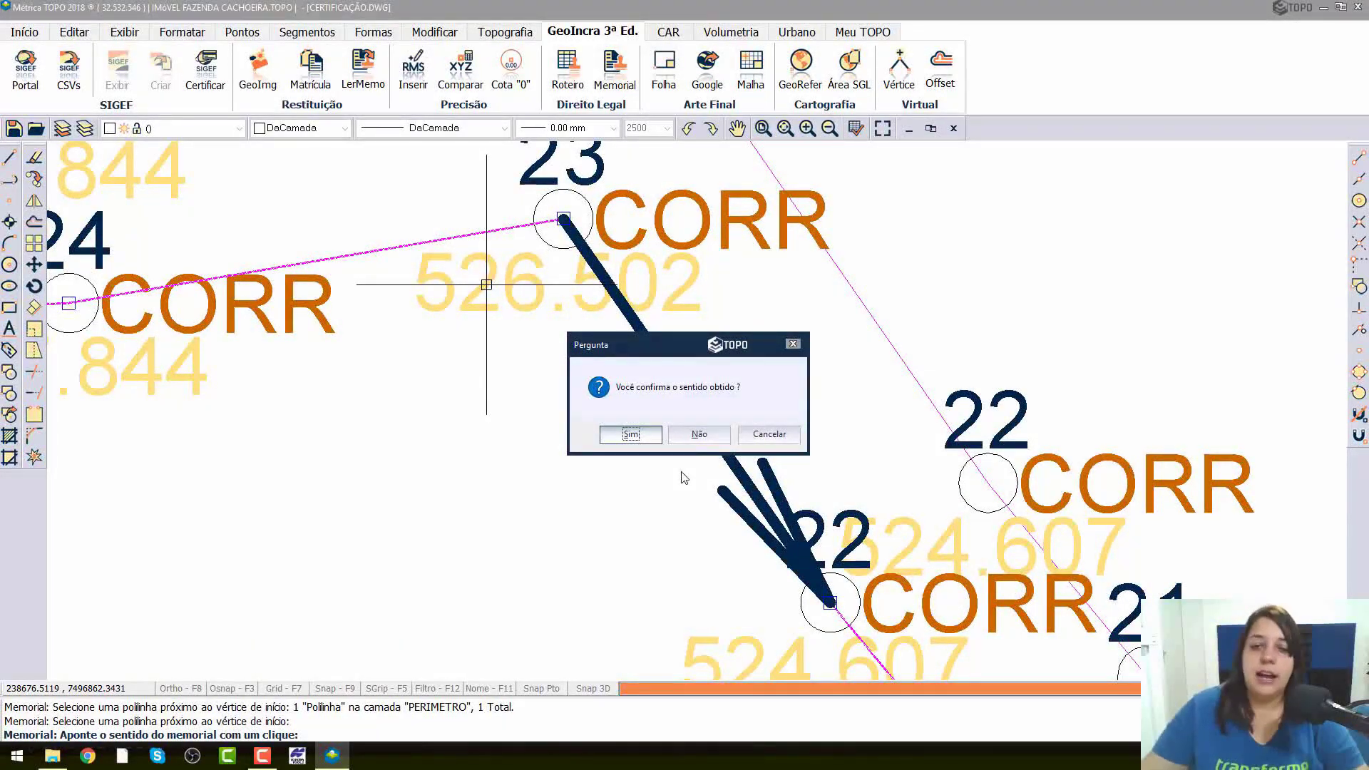
pyautogui.click(697, 435)
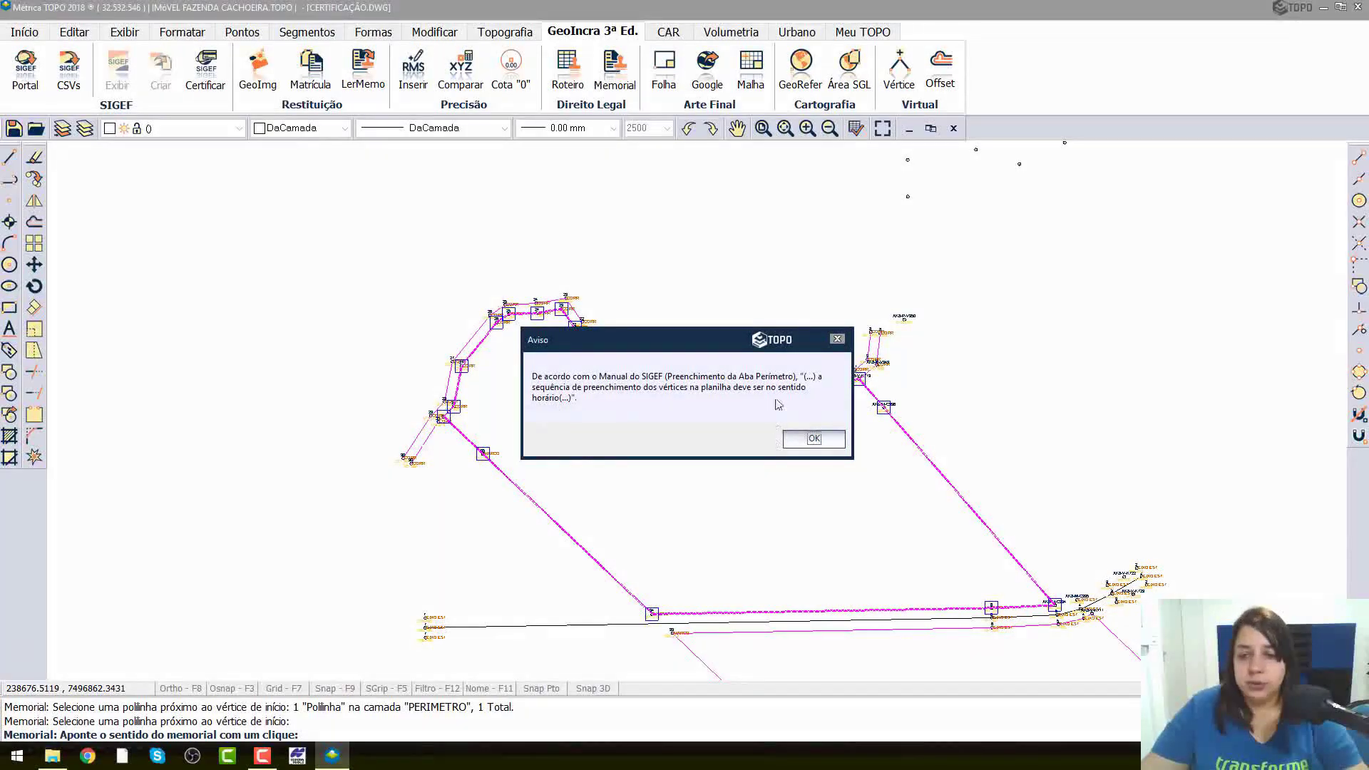
pyautogui.click(820, 439)
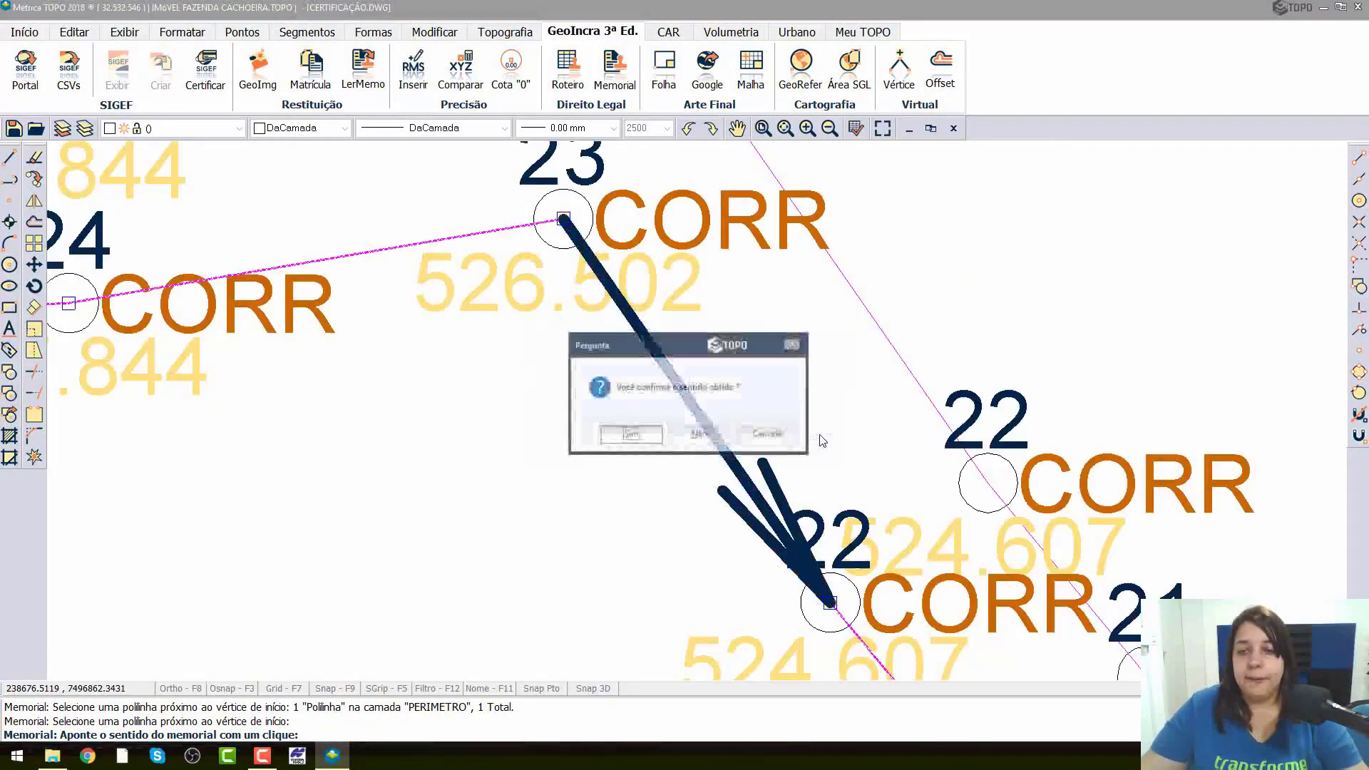
pyautogui.click(636, 435)
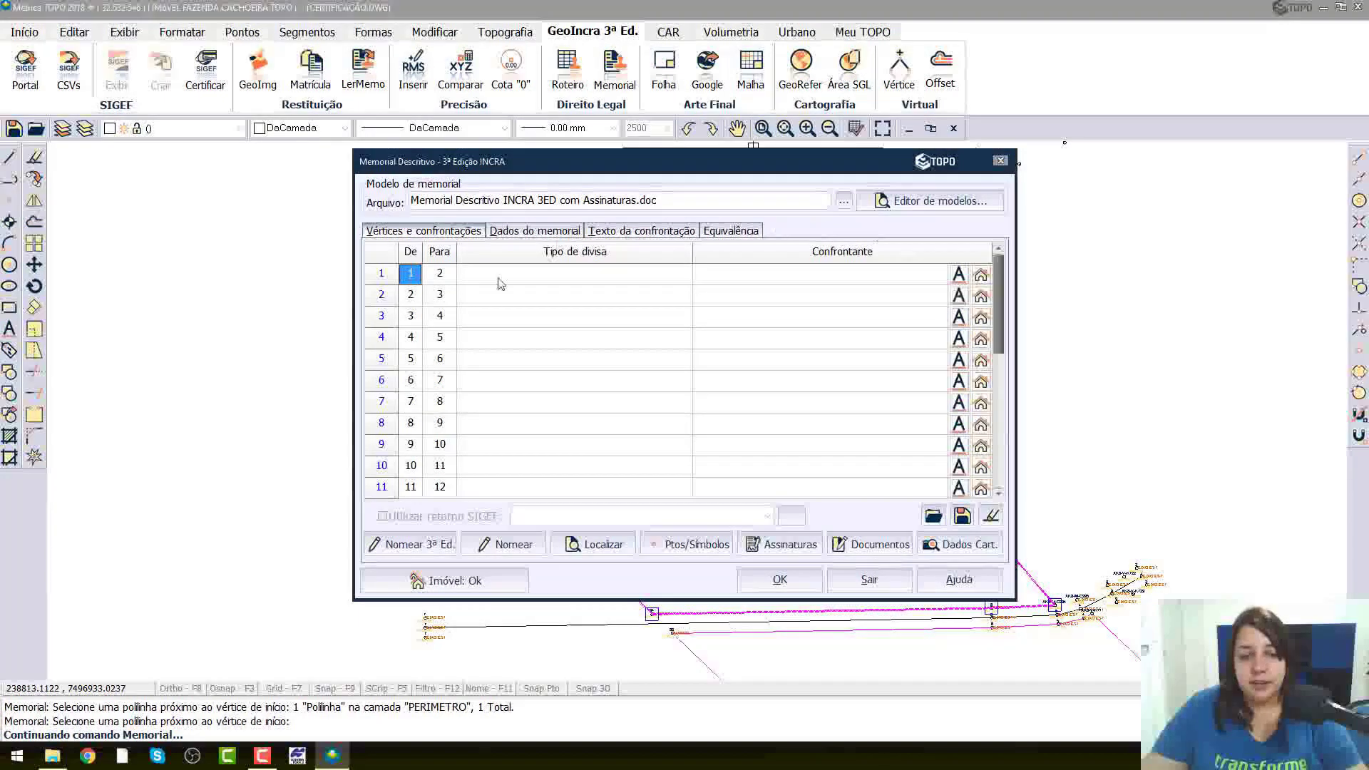
# - Open the 3ª Edição vertex renaming for the memorial's vertices
pyautogui.click(412, 548)
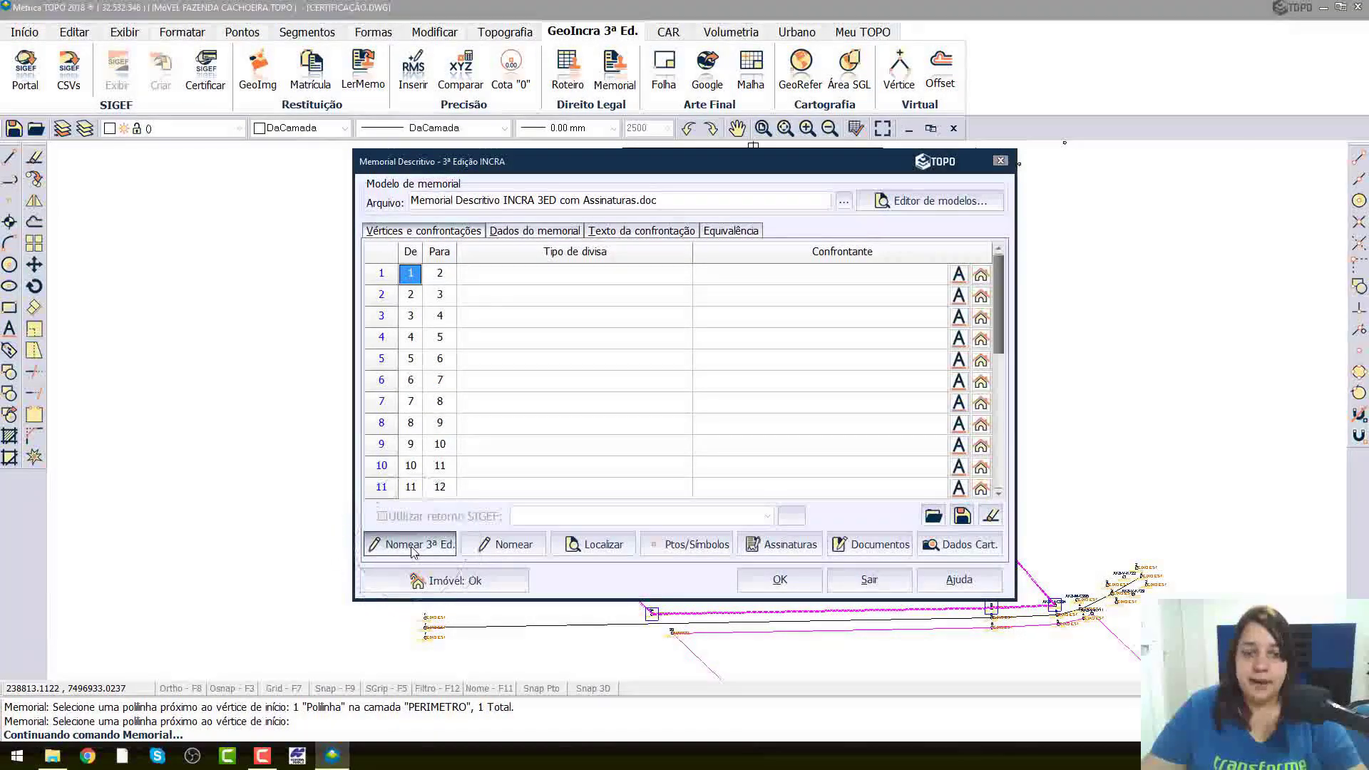
pyautogui.click(412, 549)
pyautogui.click(411, 549)
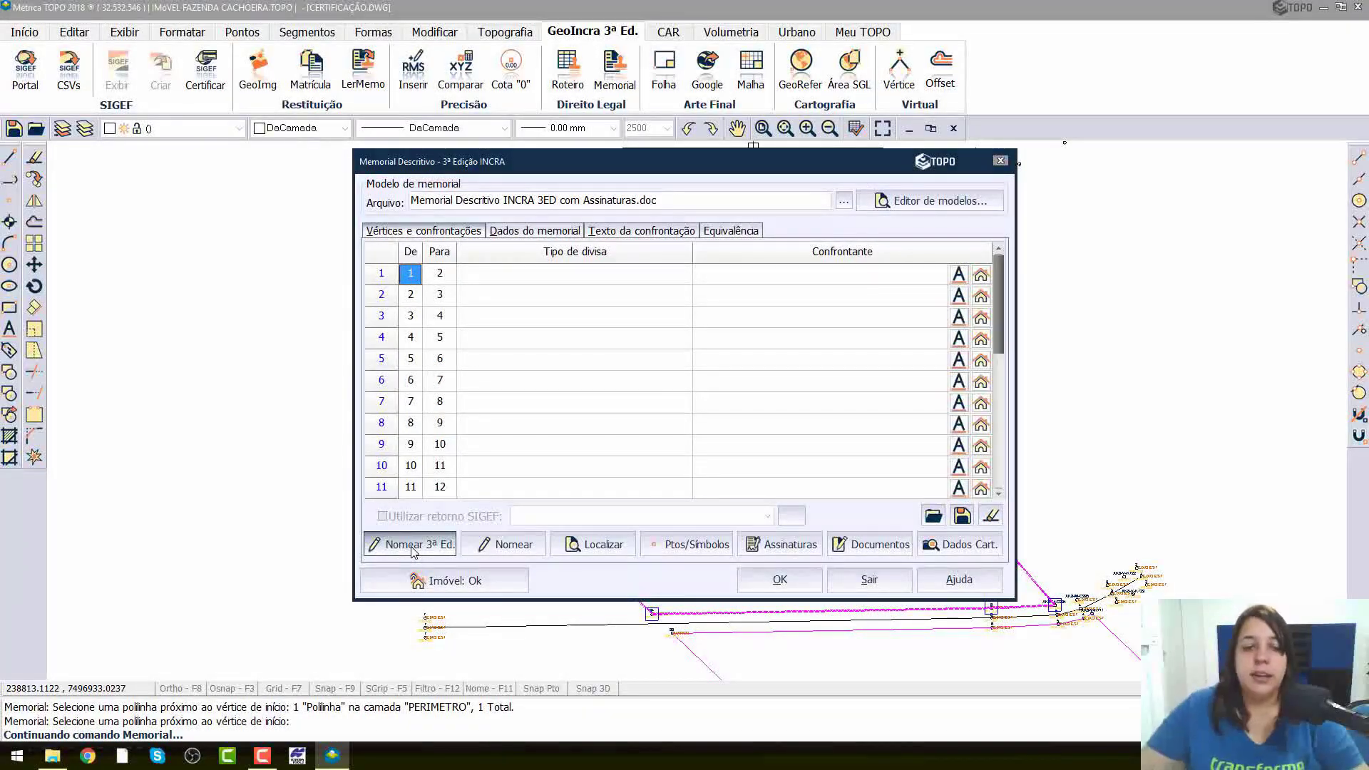
pyautogui.click(412, 548)
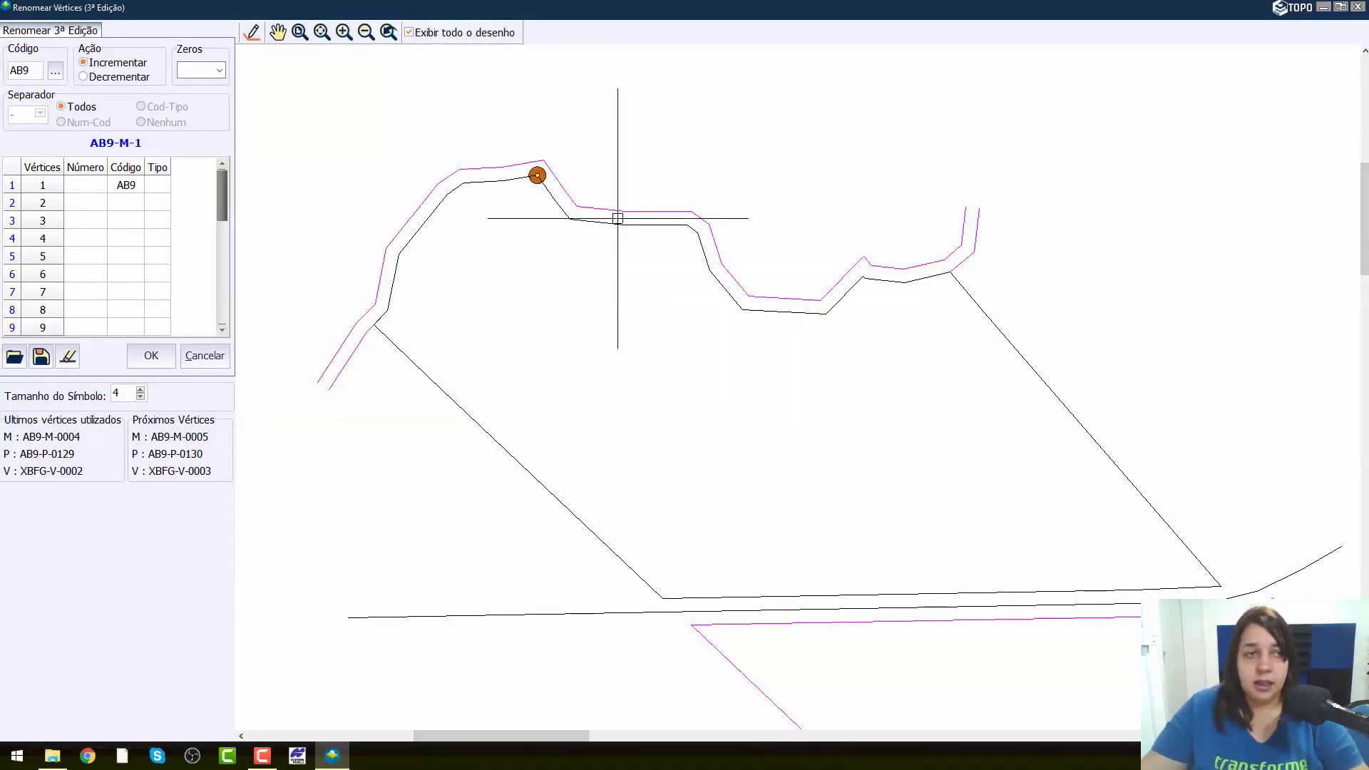
# - Keep code AB9 with incrementing numbers and set the vertex number's leading zeros to the 0004 format
pyautogui.doubleClick(20, 72)
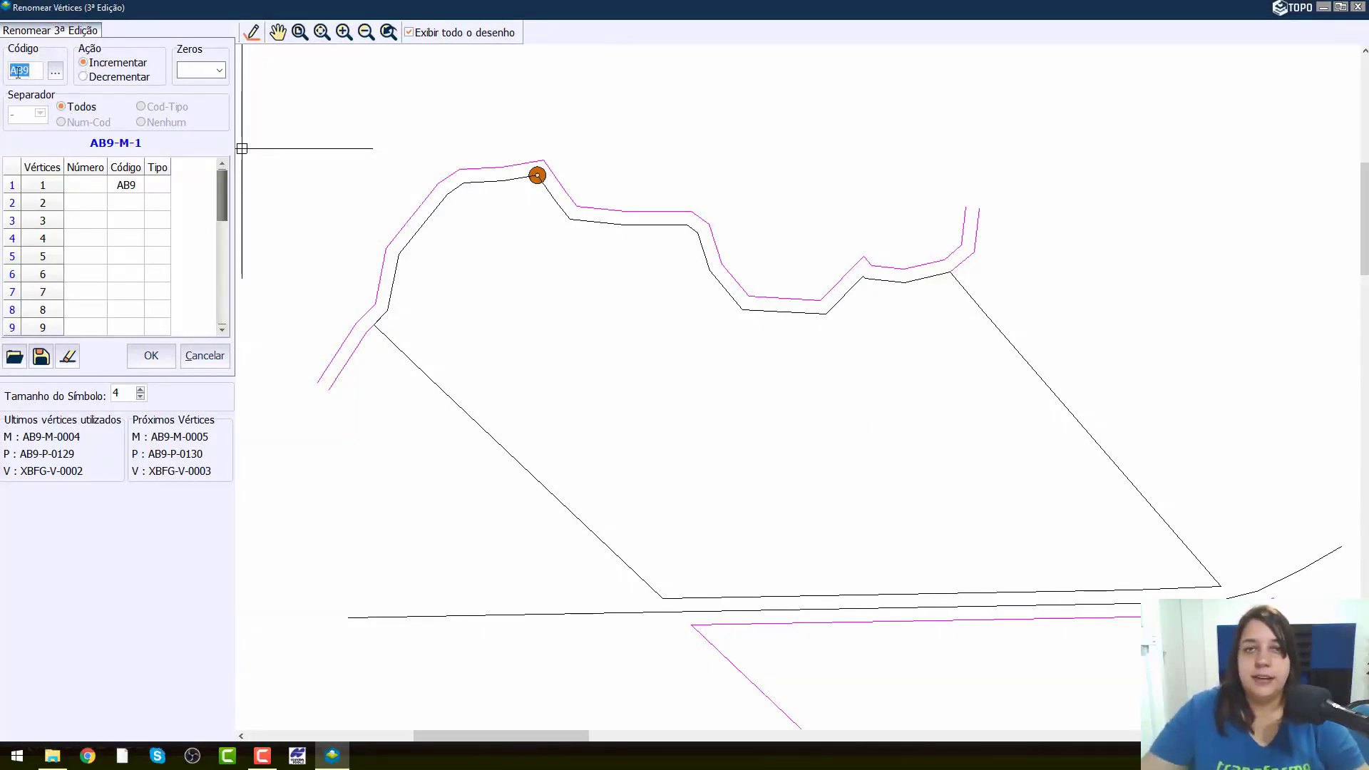
pyautogui.click(85, 66)
pyautogui.press('ctrl')
pyautogui.press('ctrl')
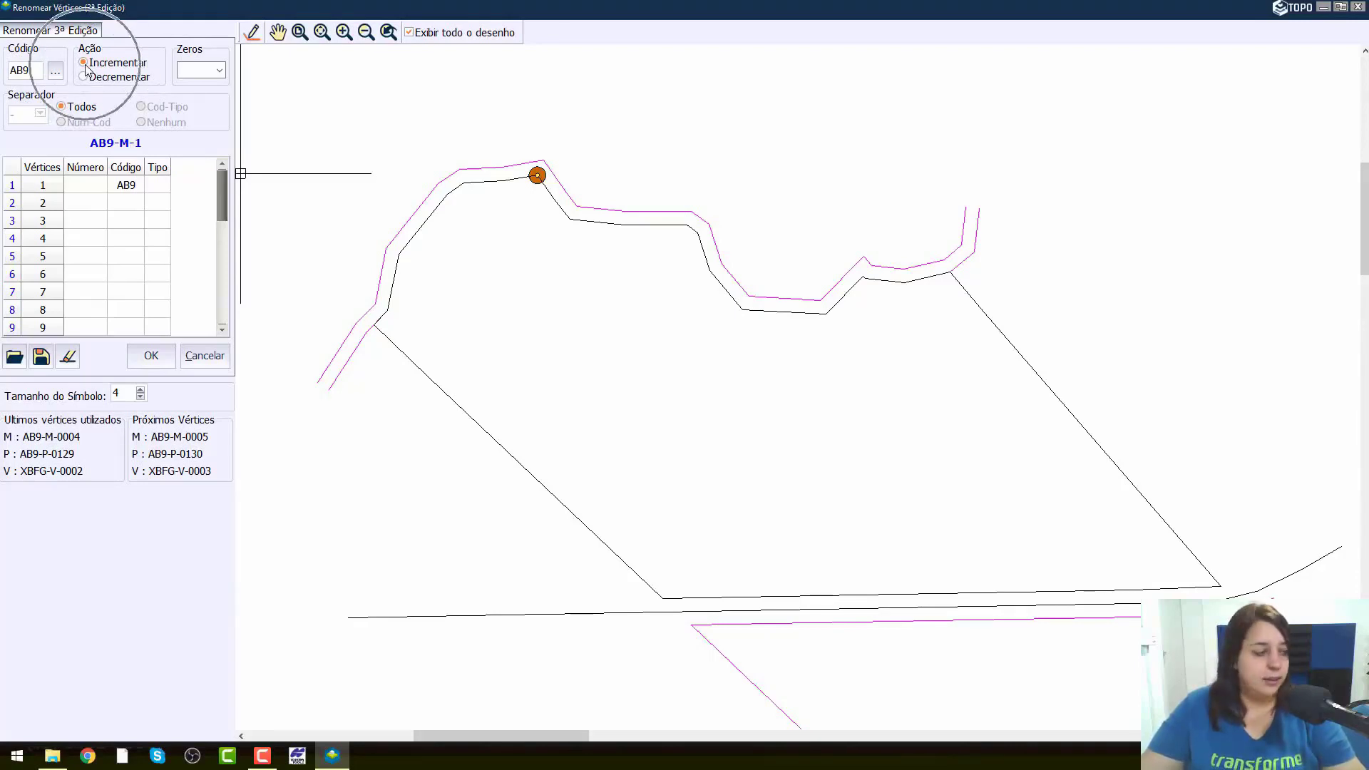
pyautogui.press('ctrl')
pyautogui.press('ctrl')
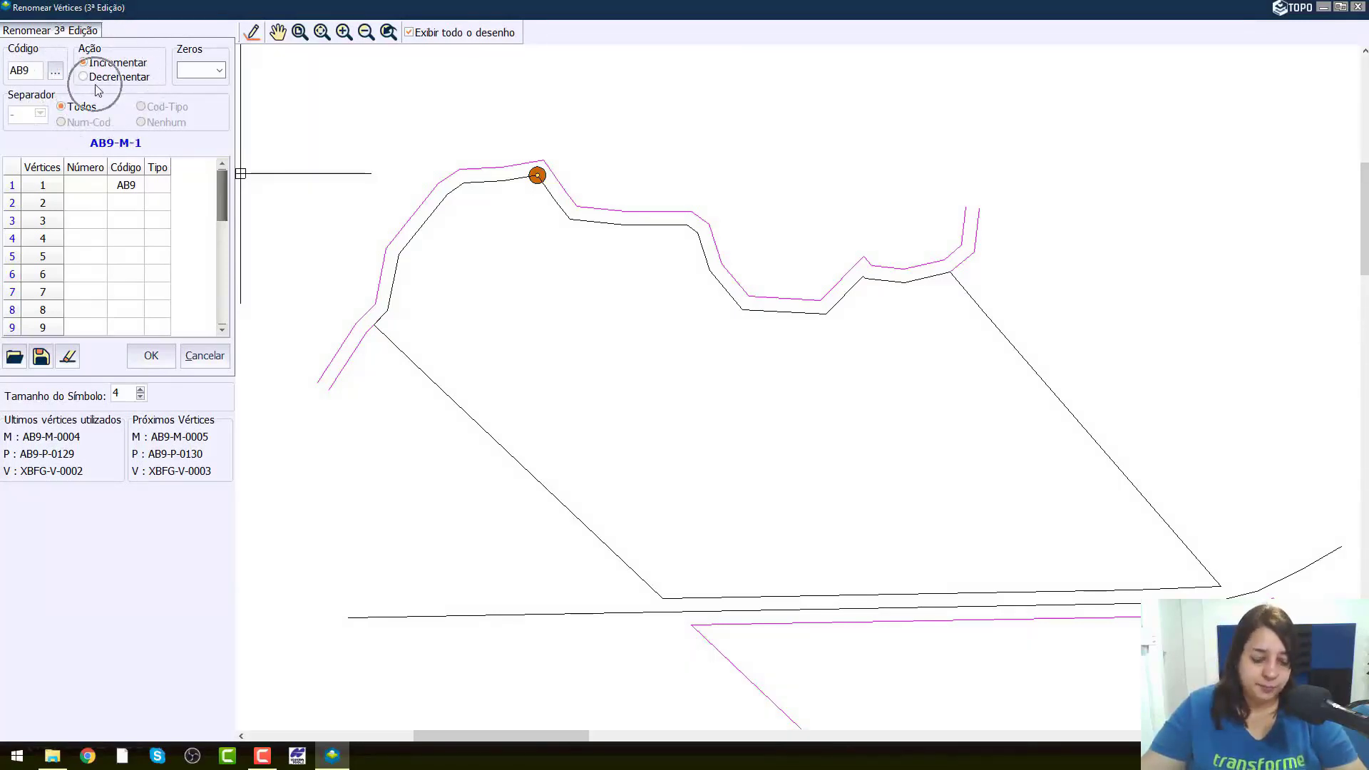
pyautogui.click(219, 70)
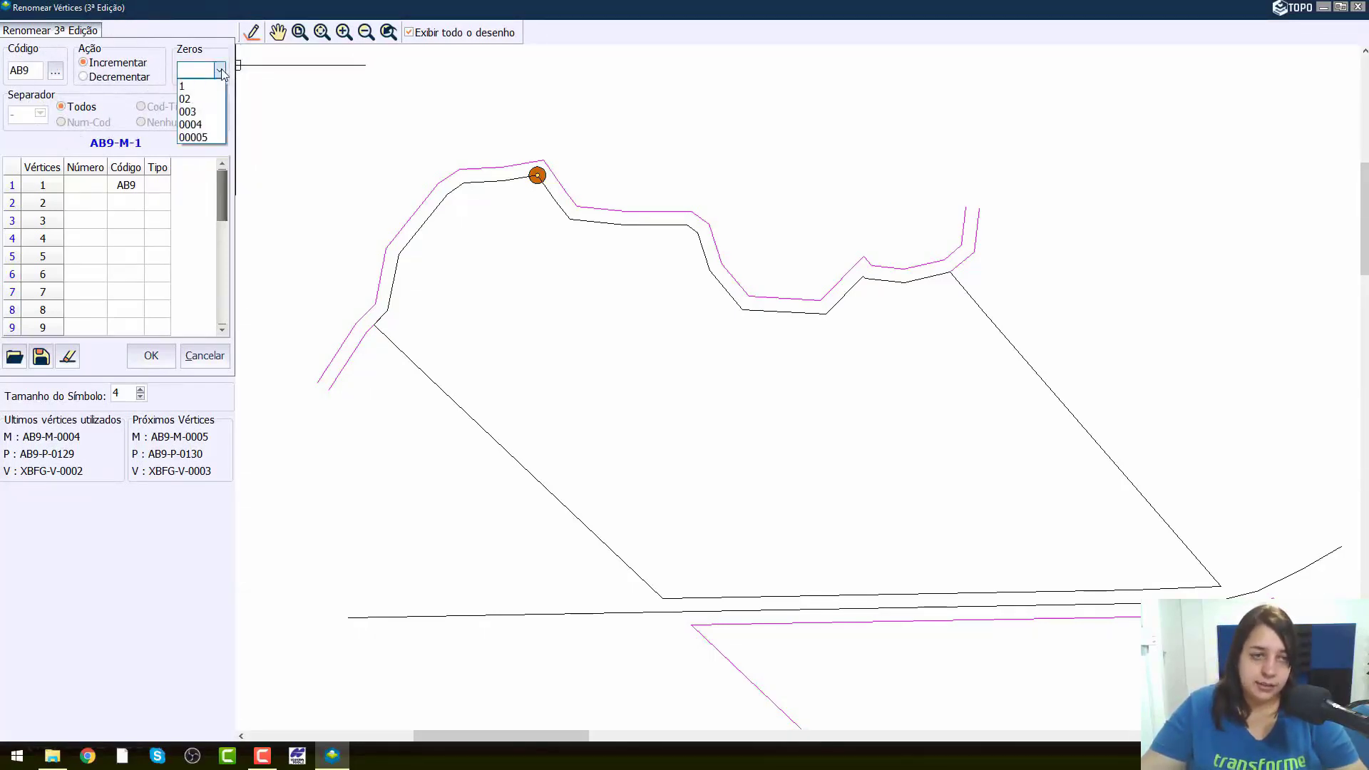
pyautogui.press('ctrl')
pyautogui.click(191, 125)
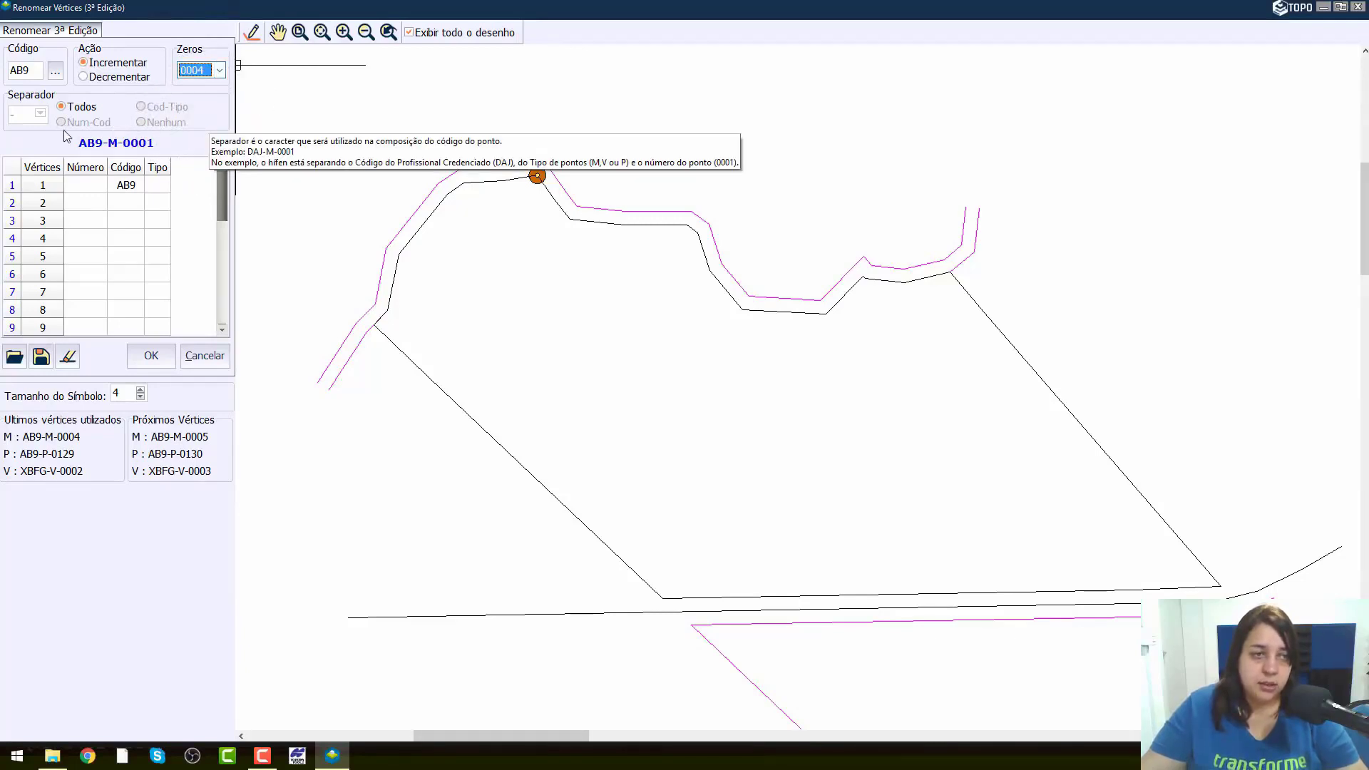
pyautogui.press('ctrl')
pyautogui.press('ctrl')
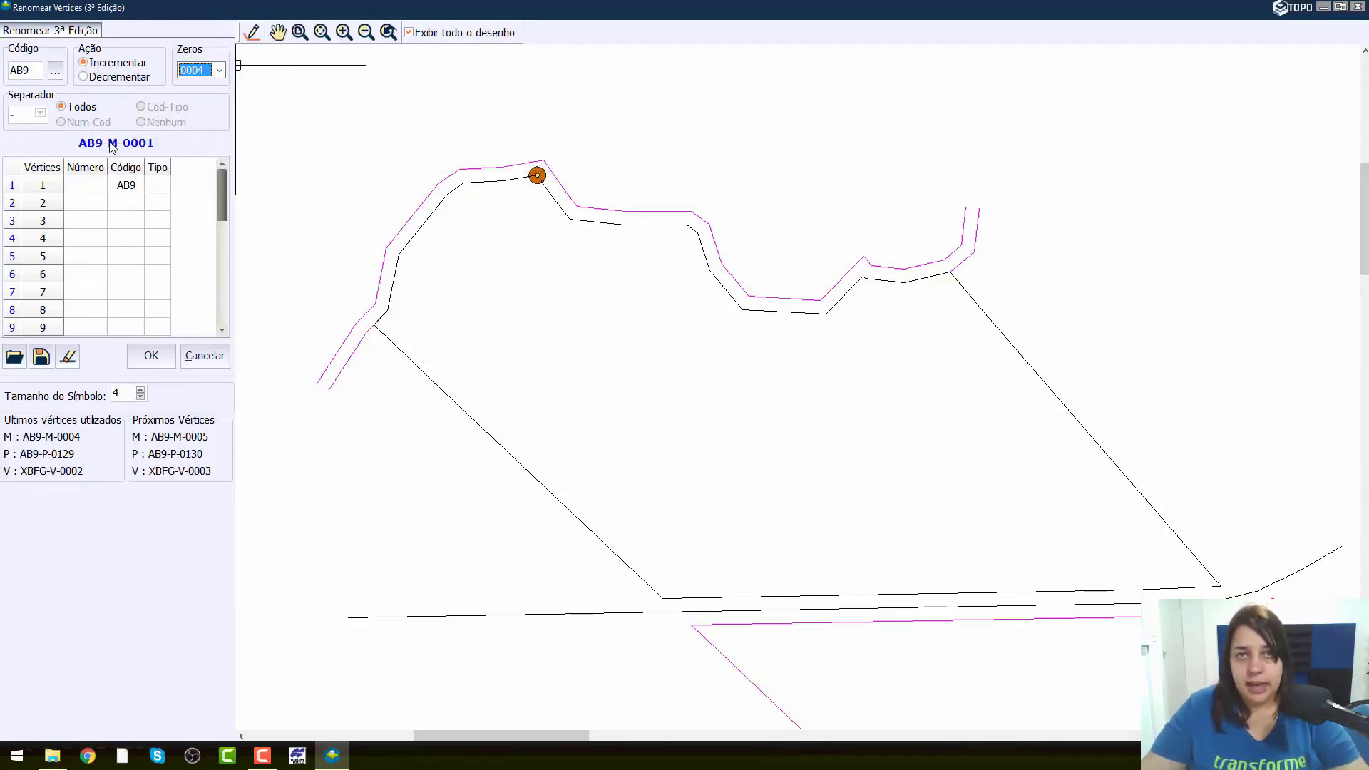
pyautogui.press('ctrl')
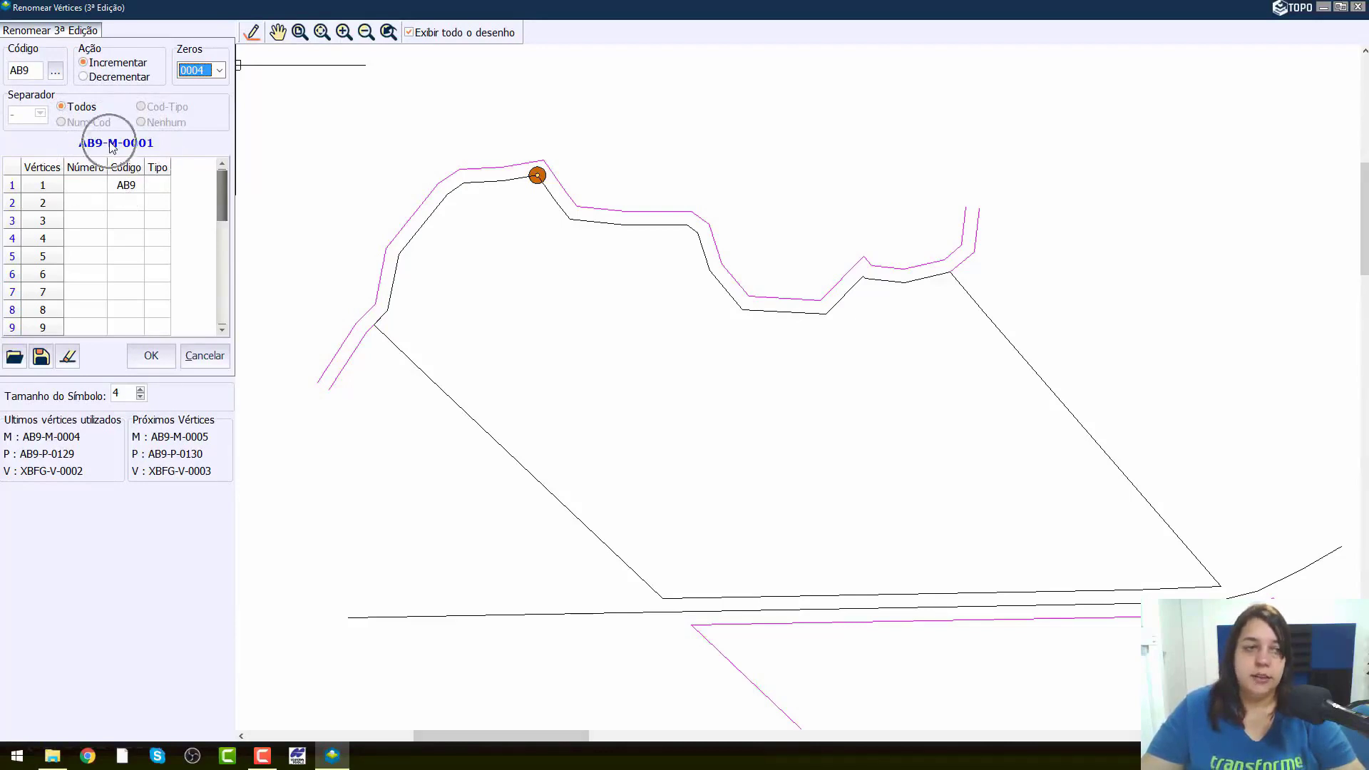
# - Give vertex 1 the number 1716 and type V
pyautogui.click(87, 185)
pyautogui.click(90, 188)
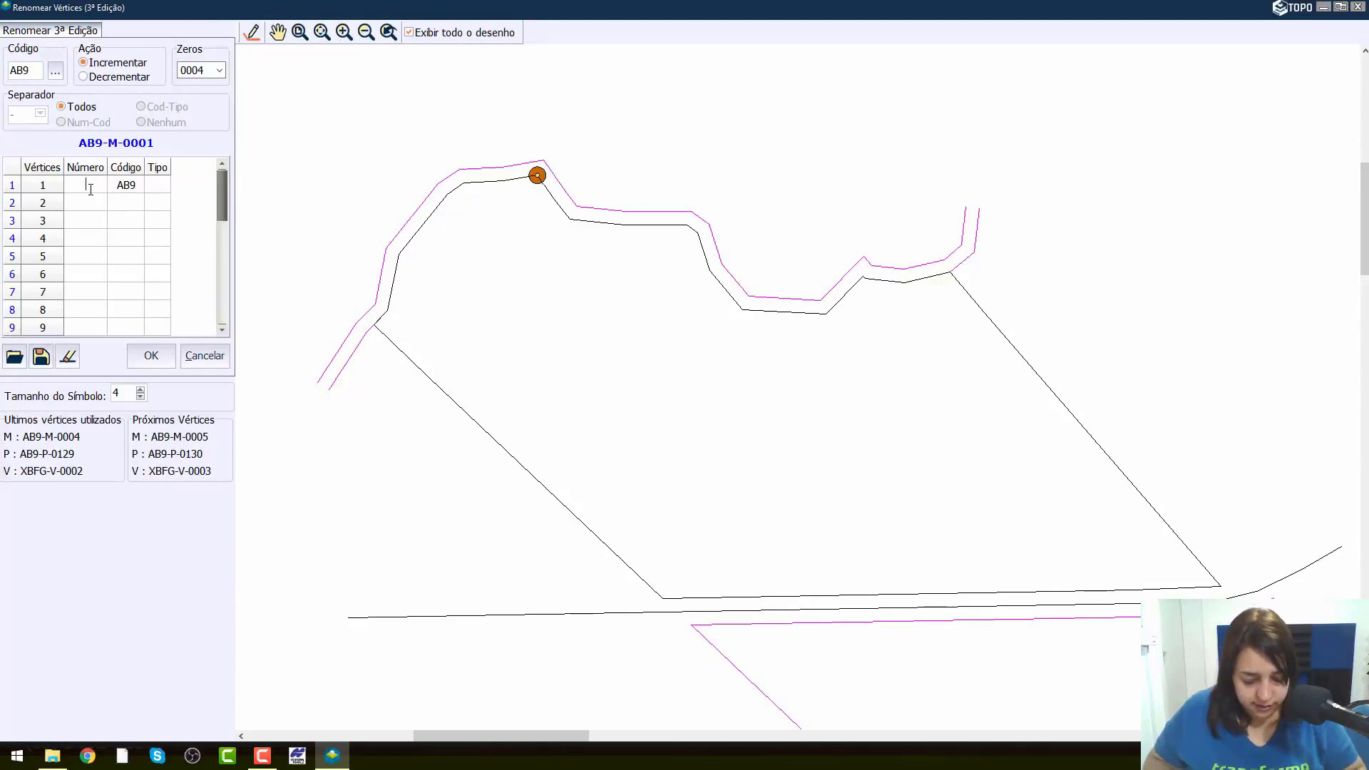
pyautogui.write('1716')
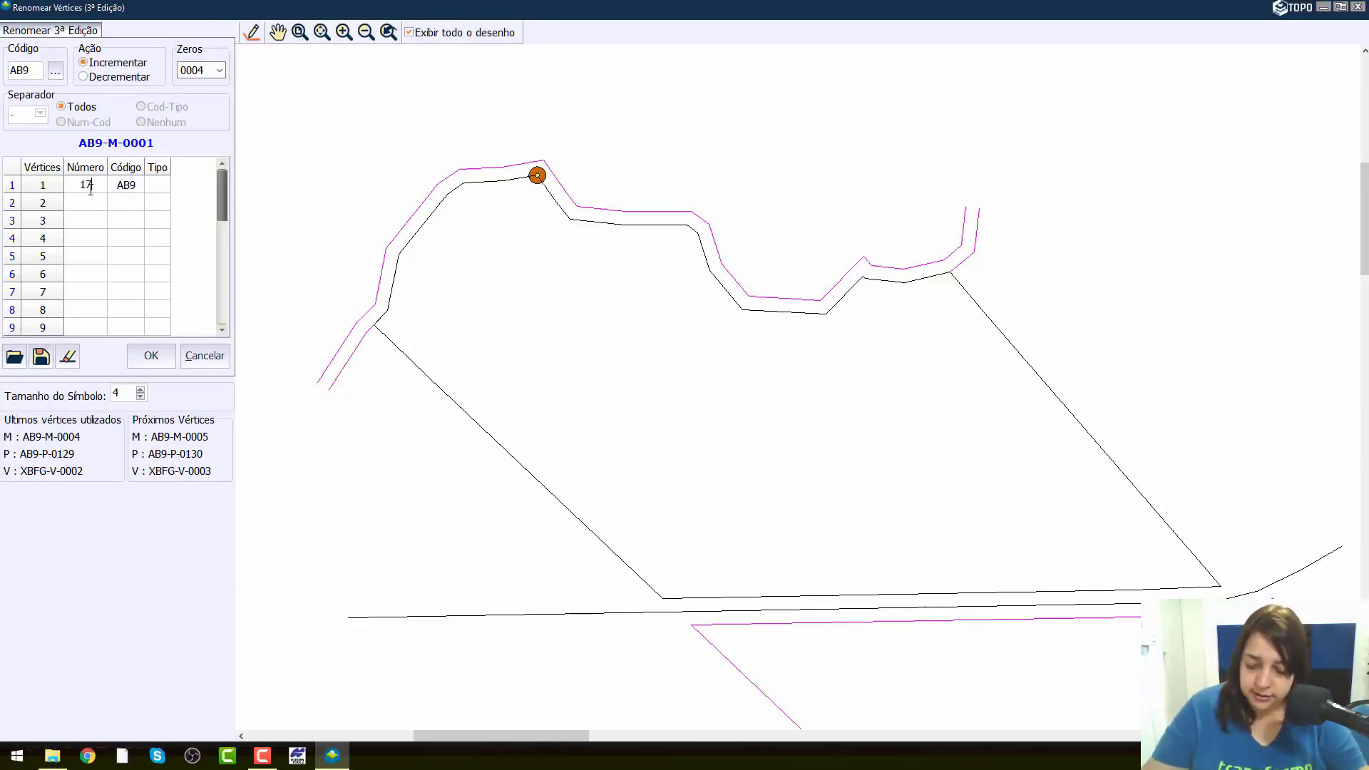
pyautogui.click(152, 185)
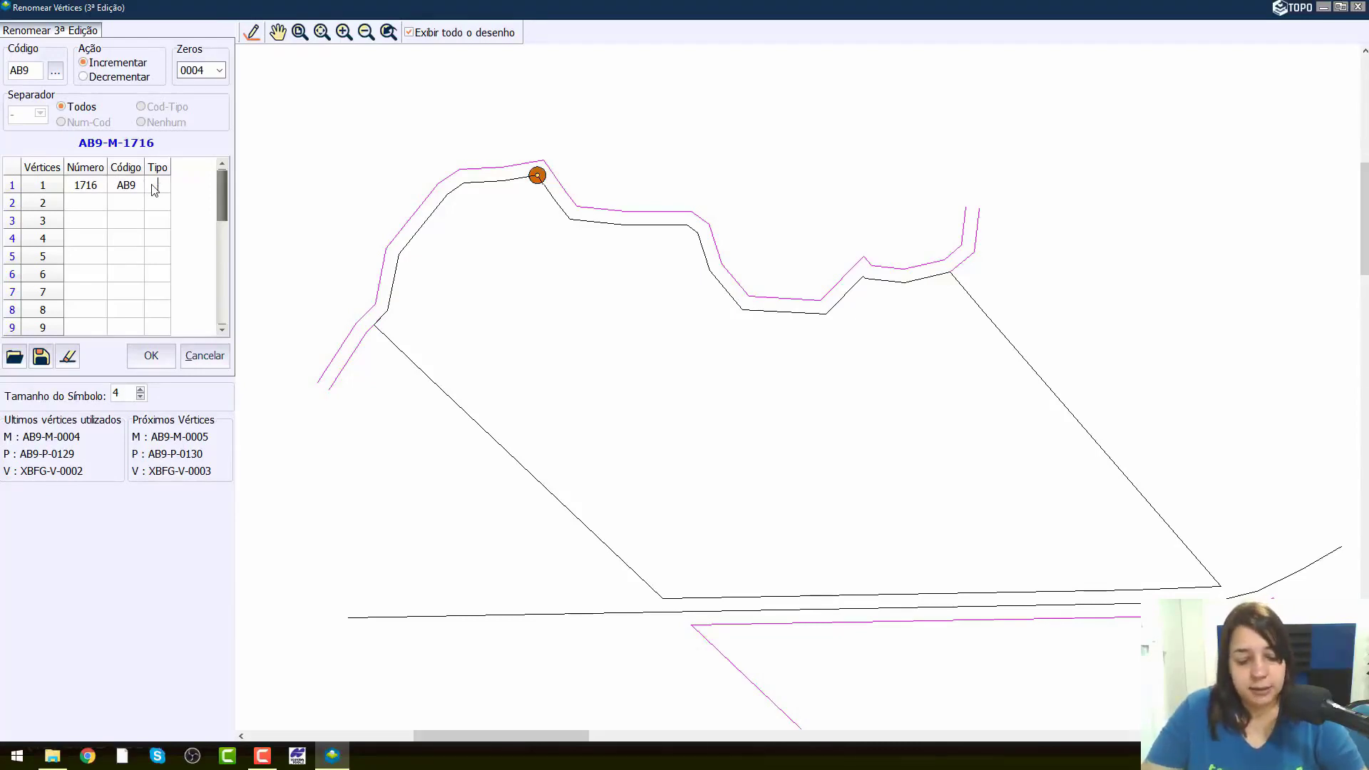
pyautogui.write('V')
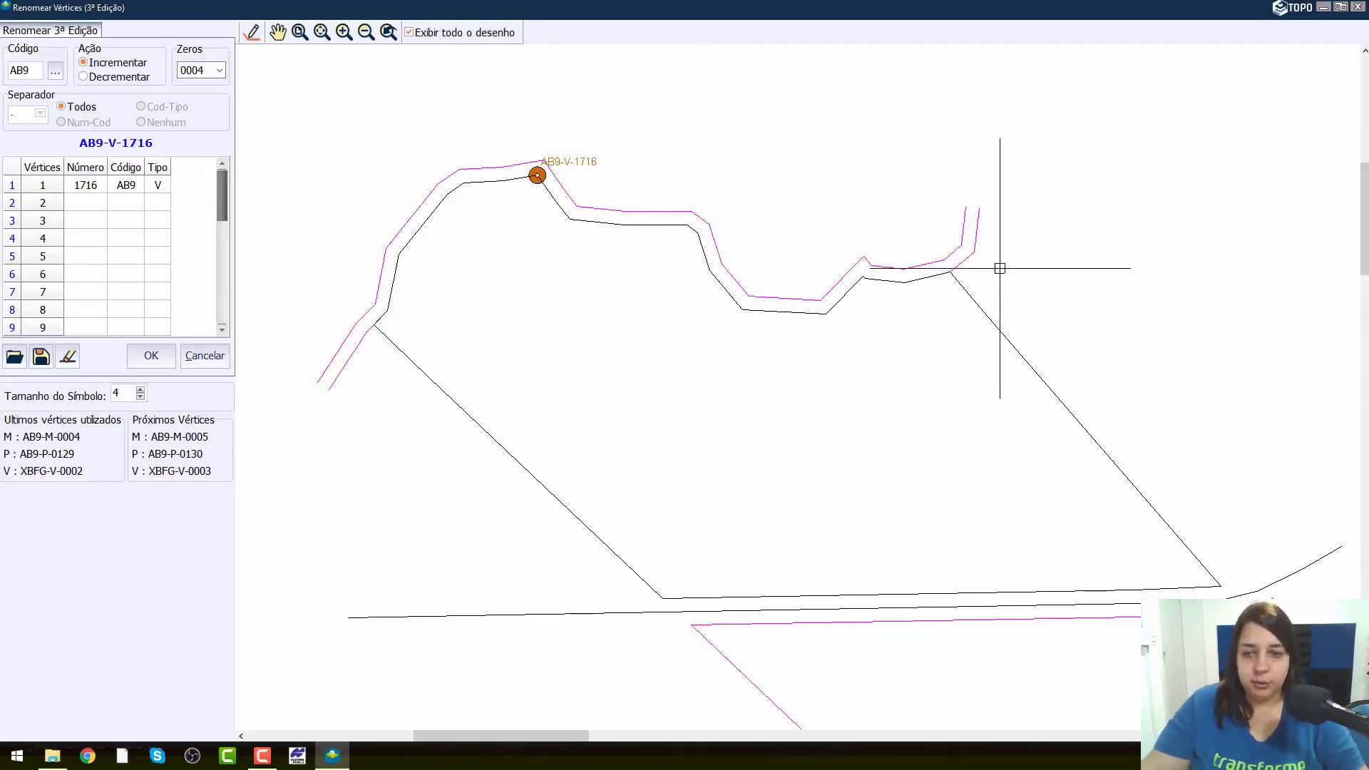
# - Fill in vertices 2 to 13 with code AB9, type V and consecutive numbers 1717 to 1728
pyautogui.click(98, 208)
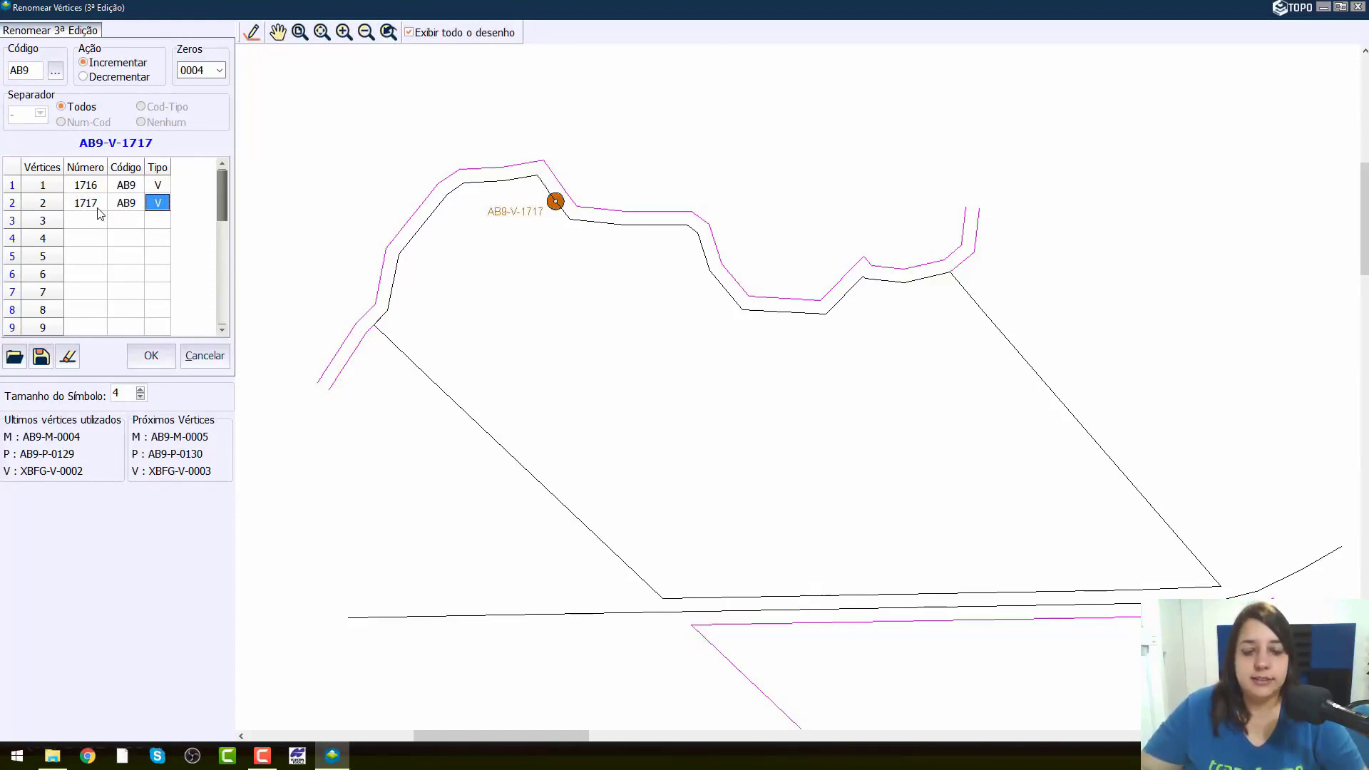
pyautogui.click(97, 209)
pyautogui.click(98, 208)
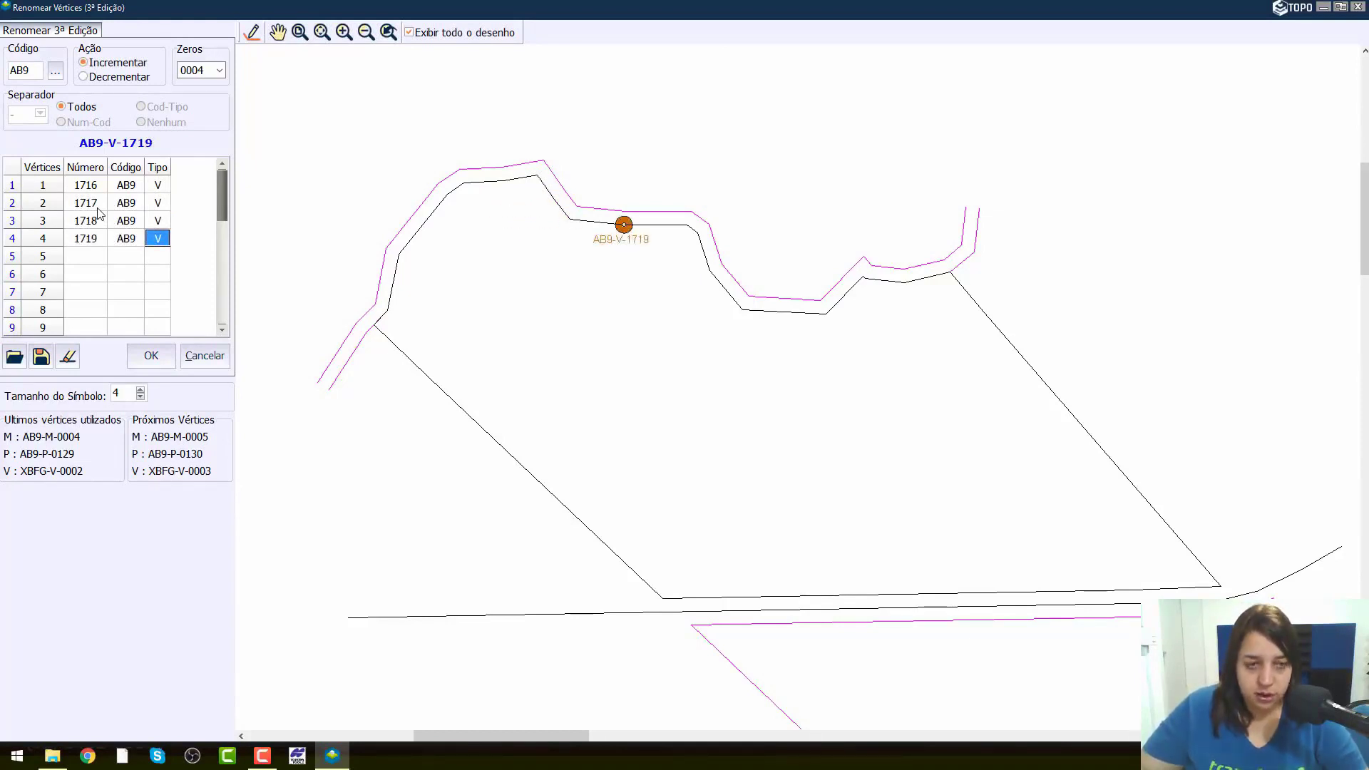
pyautogui.click(97, 208)
pyautogui.click(97, 208)
pyautogui.click(98, 208)
pyautogui.click(98, 208)
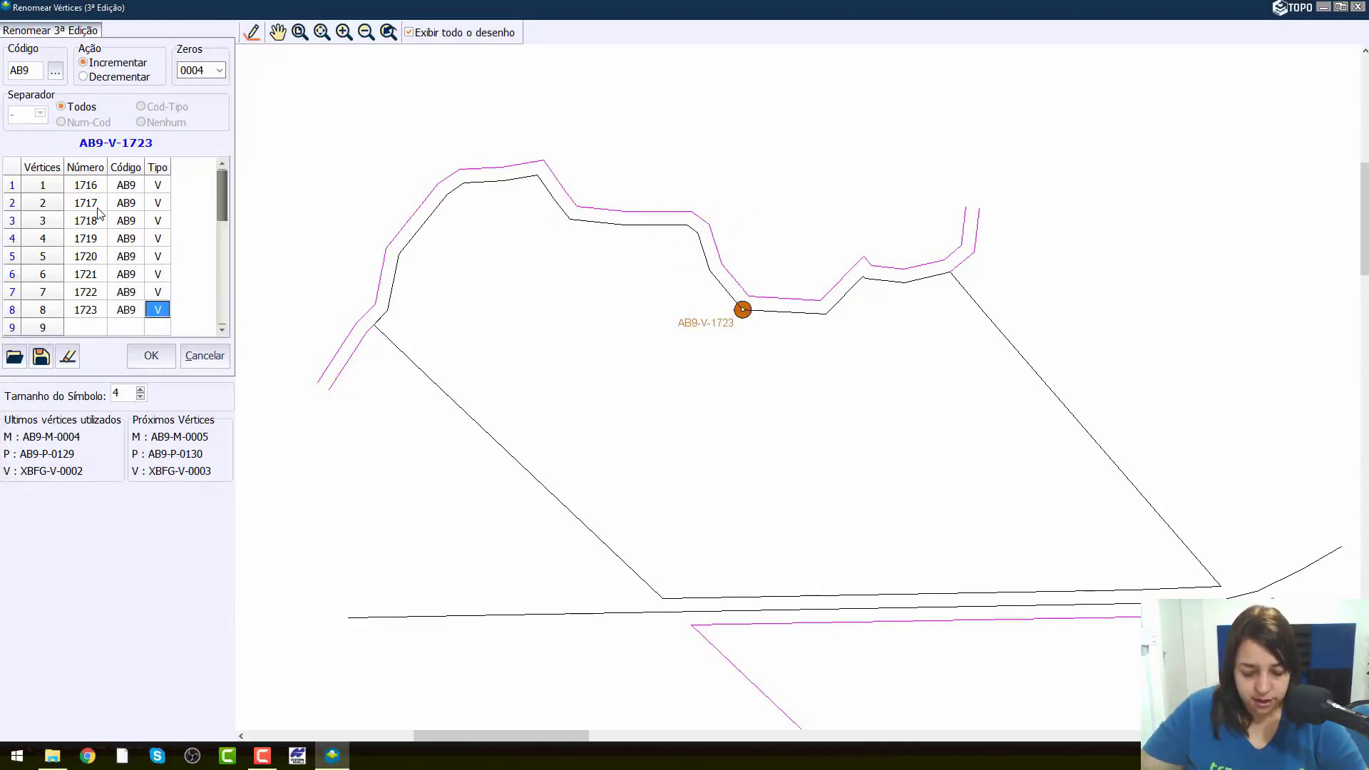
pyautogui.click(98, 208)
pyautogui.click(97, 208)
pyautogui.click(97, 208)
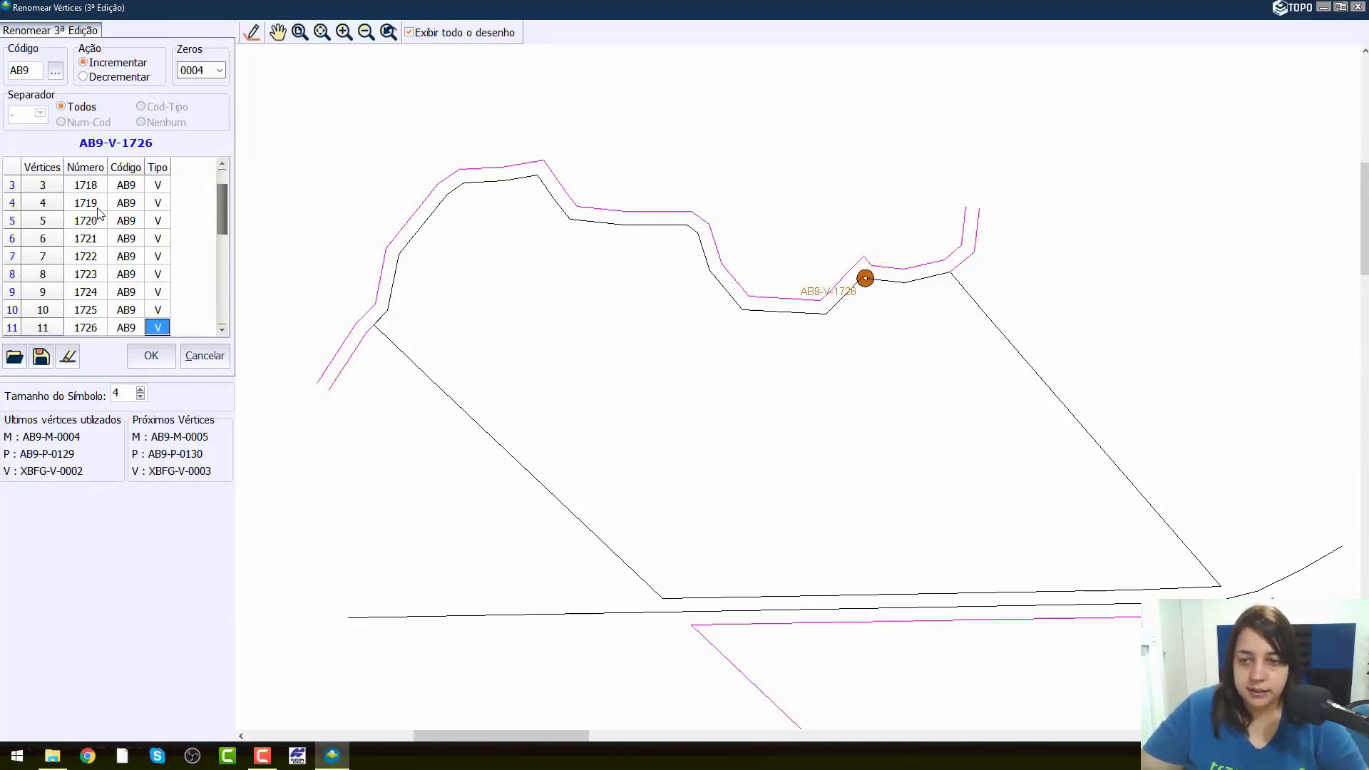
pyautogui.click(97, 208)
pyautogui.click(97, 208)
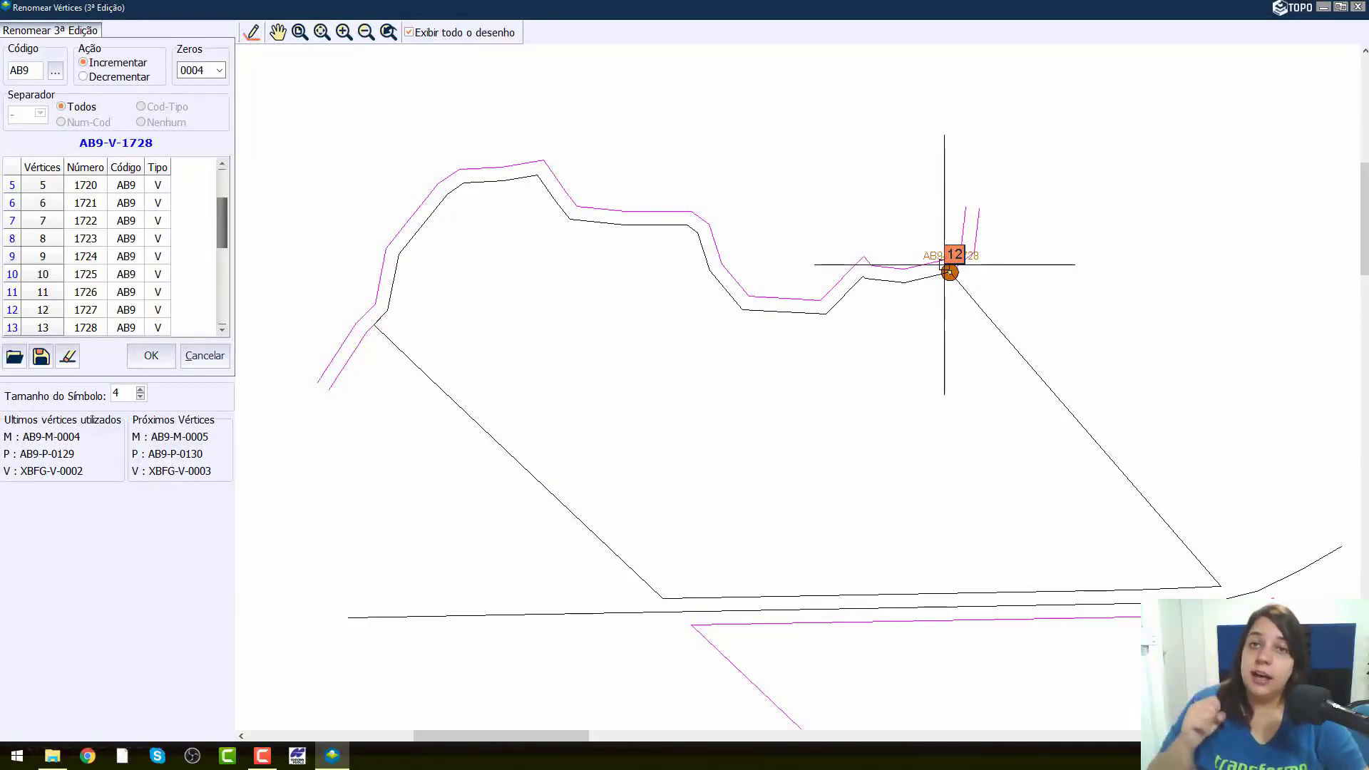
# - Change the code of vertex 13, at the river's end before the straight boundary, to AK8
pyautogui.scroll(-1, 230, 337)
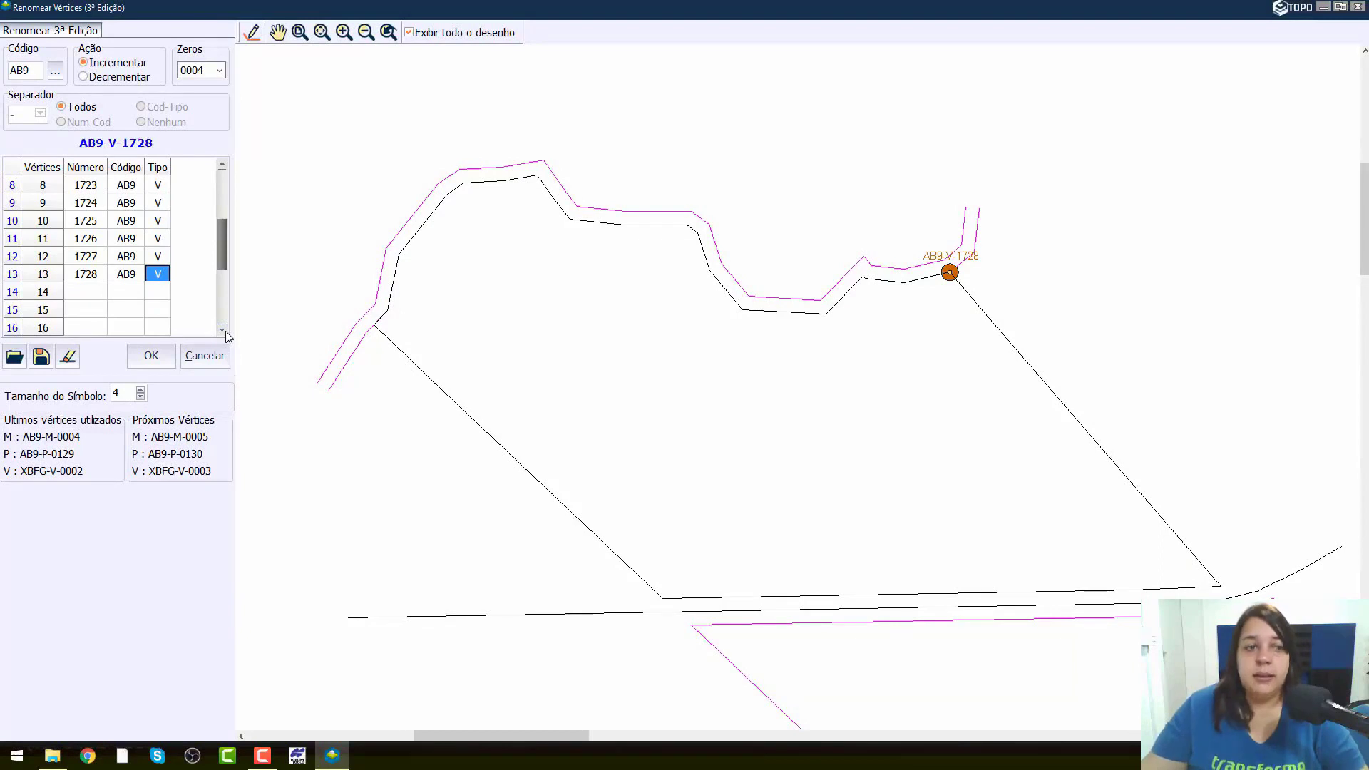
pyautogui.doubleClick(127, 276)
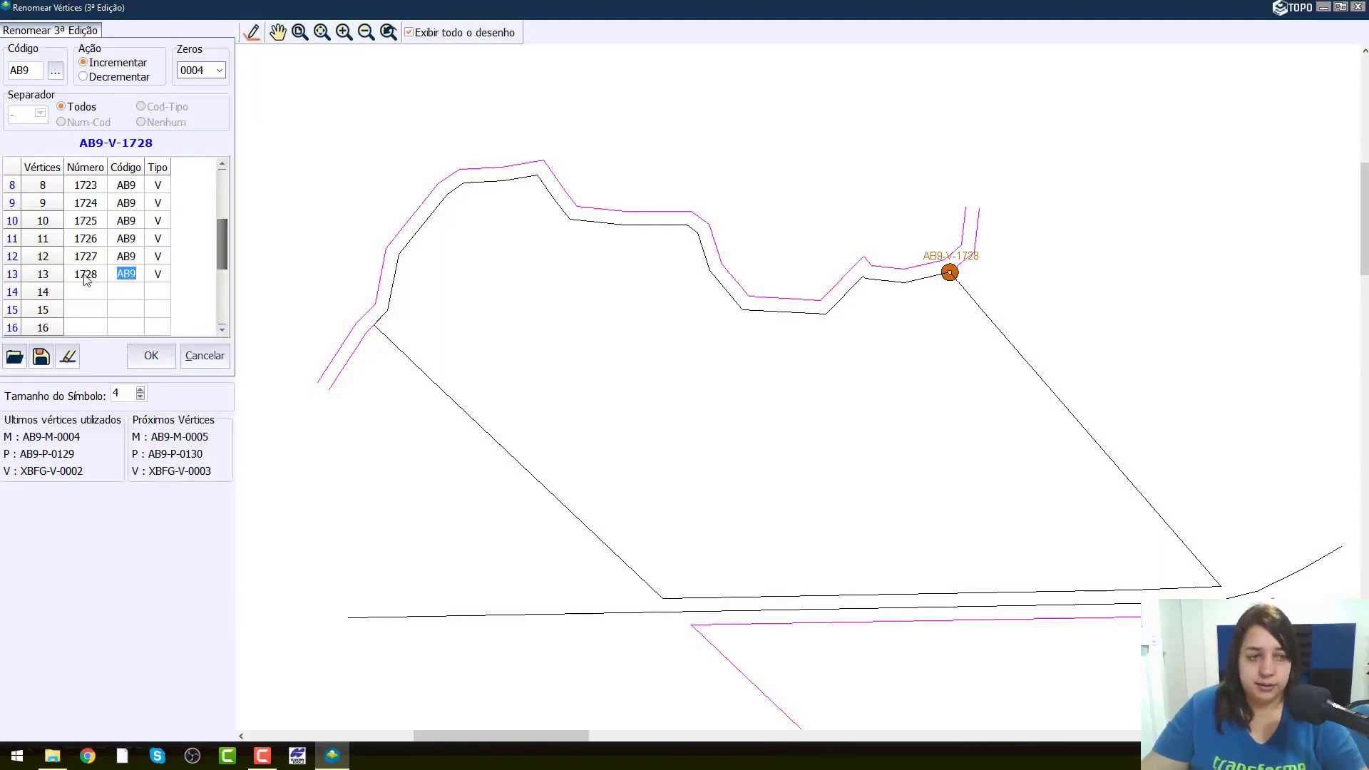
pyautogui.doubleClick(8, 70)
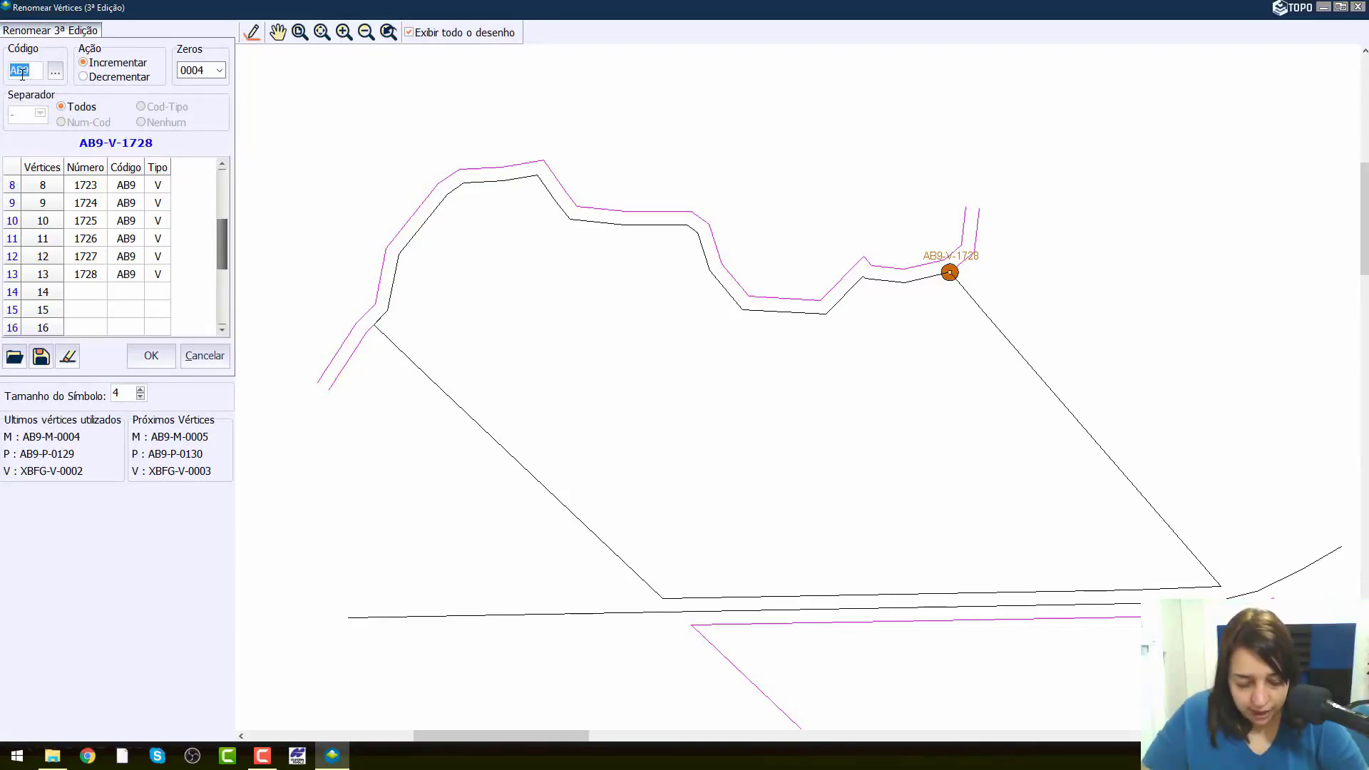
pyautogui.write('AK8')
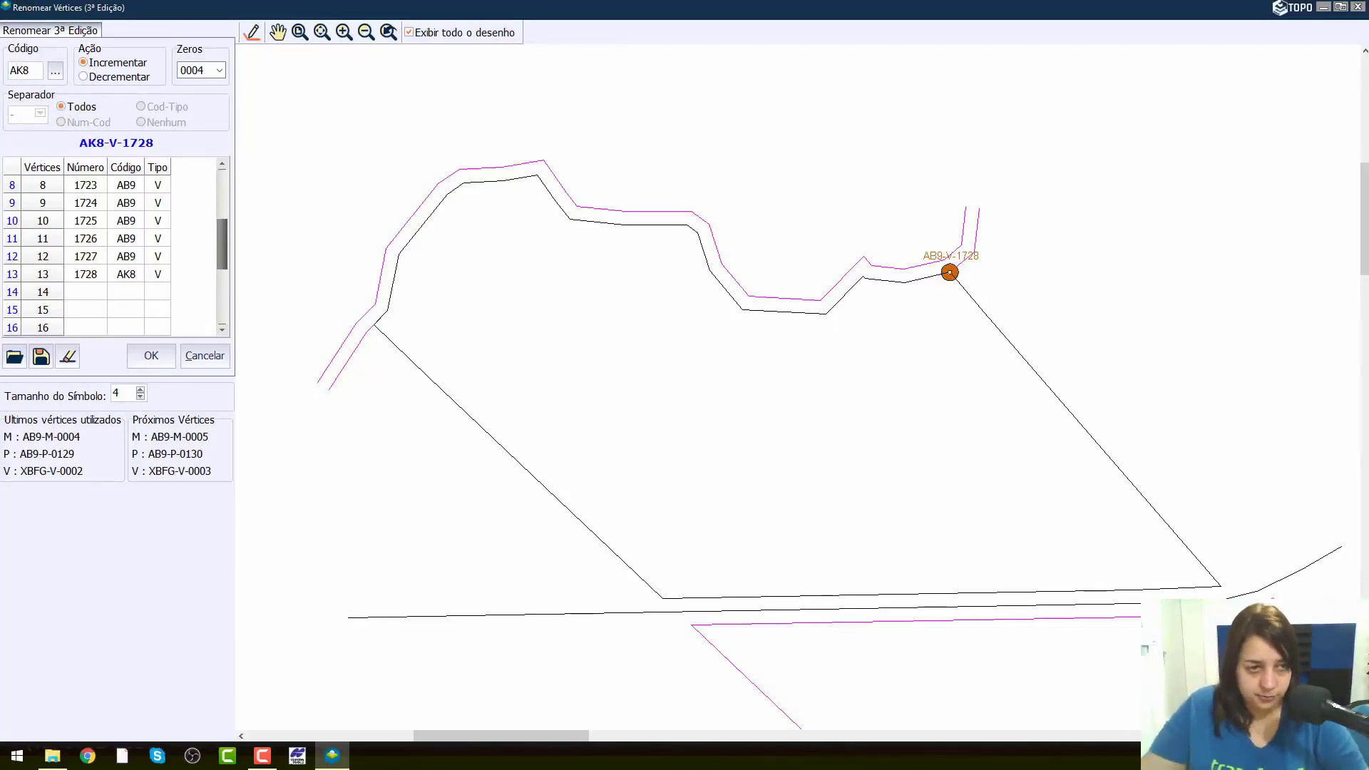
pyautogui.press('Return')
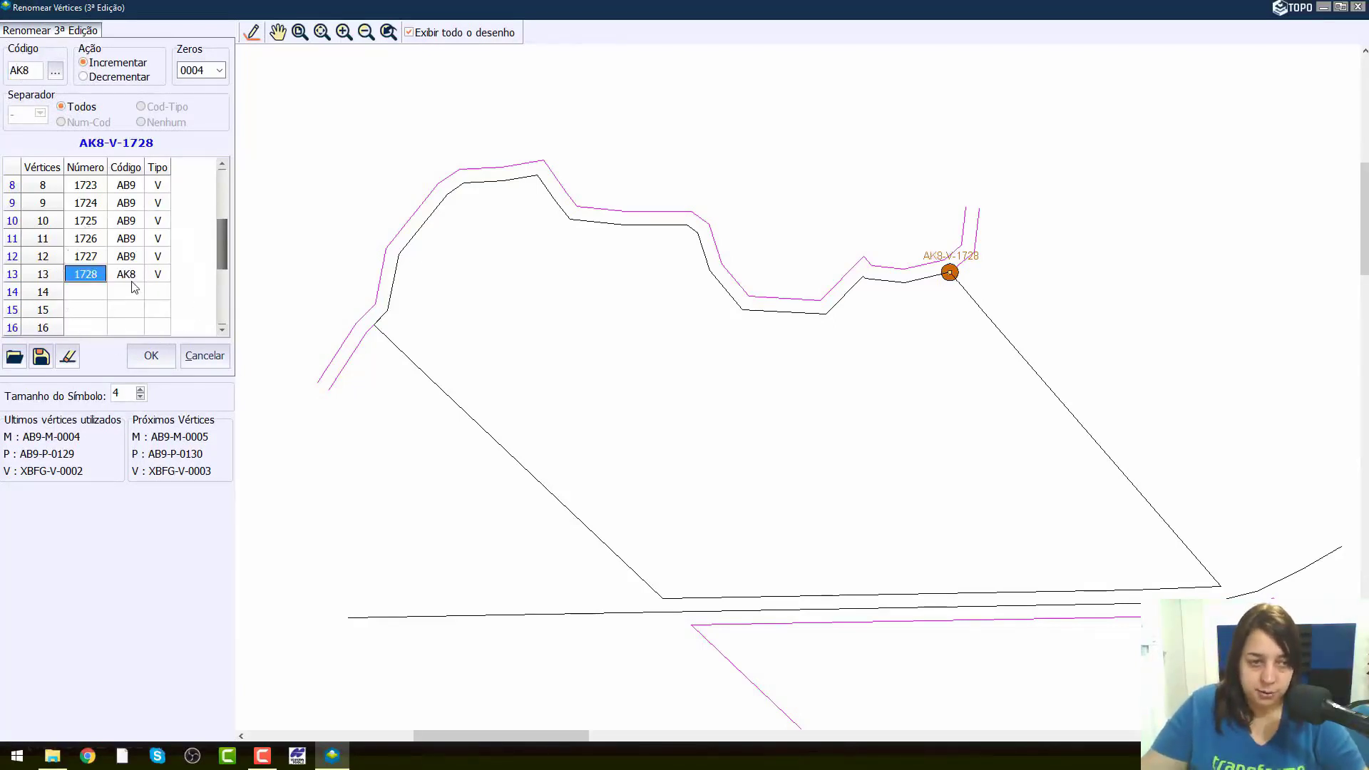
# - Set vertex 13's number to K713 and switch the leading-zeros format to 003
pyautogui.click(86, 275)
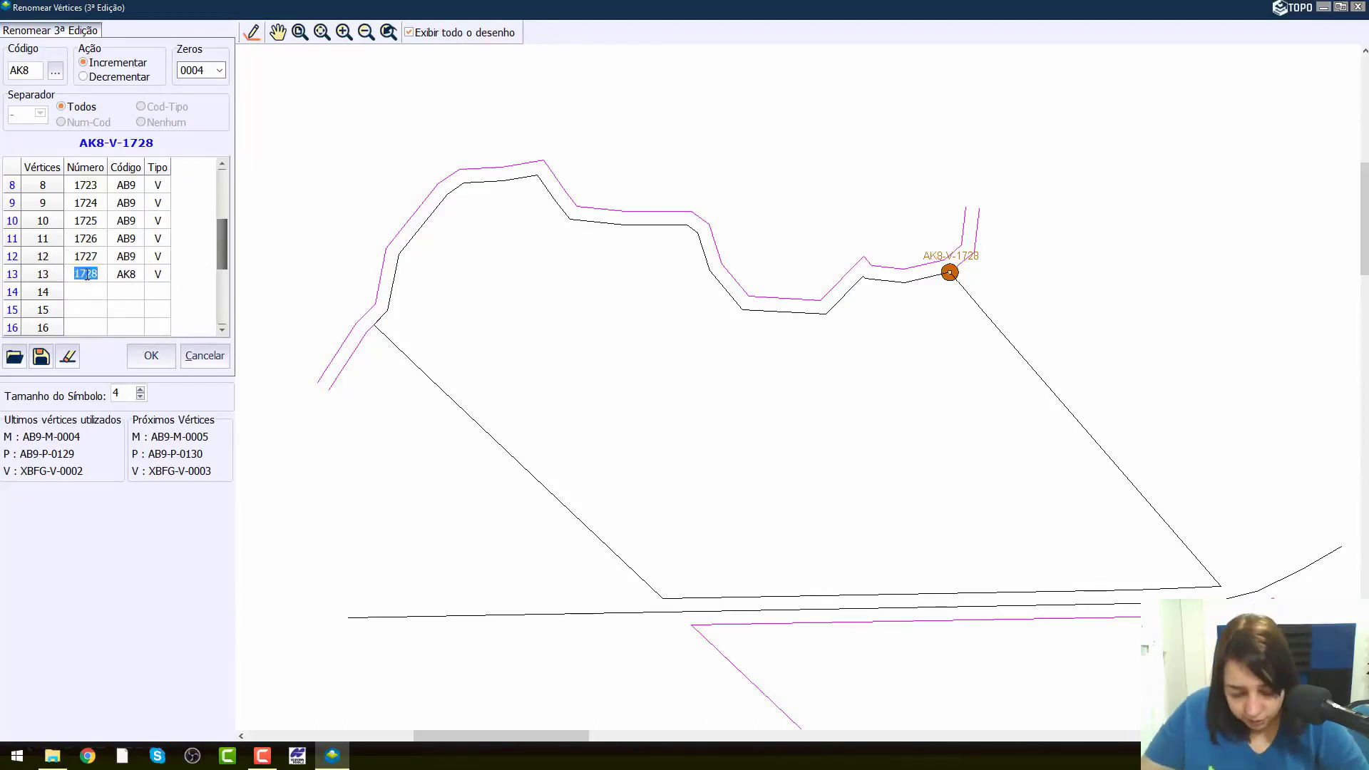
pyautogui.write('4')
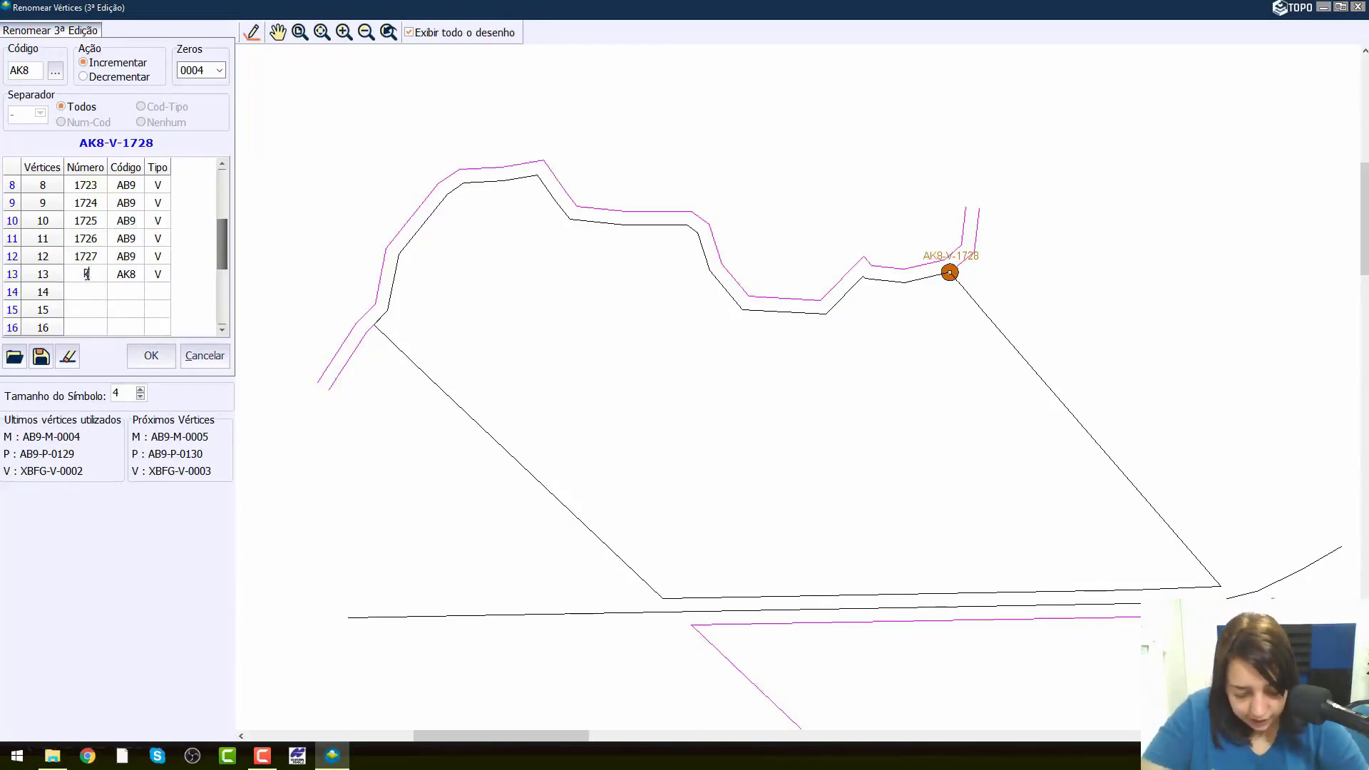
pyautogui.write('713')
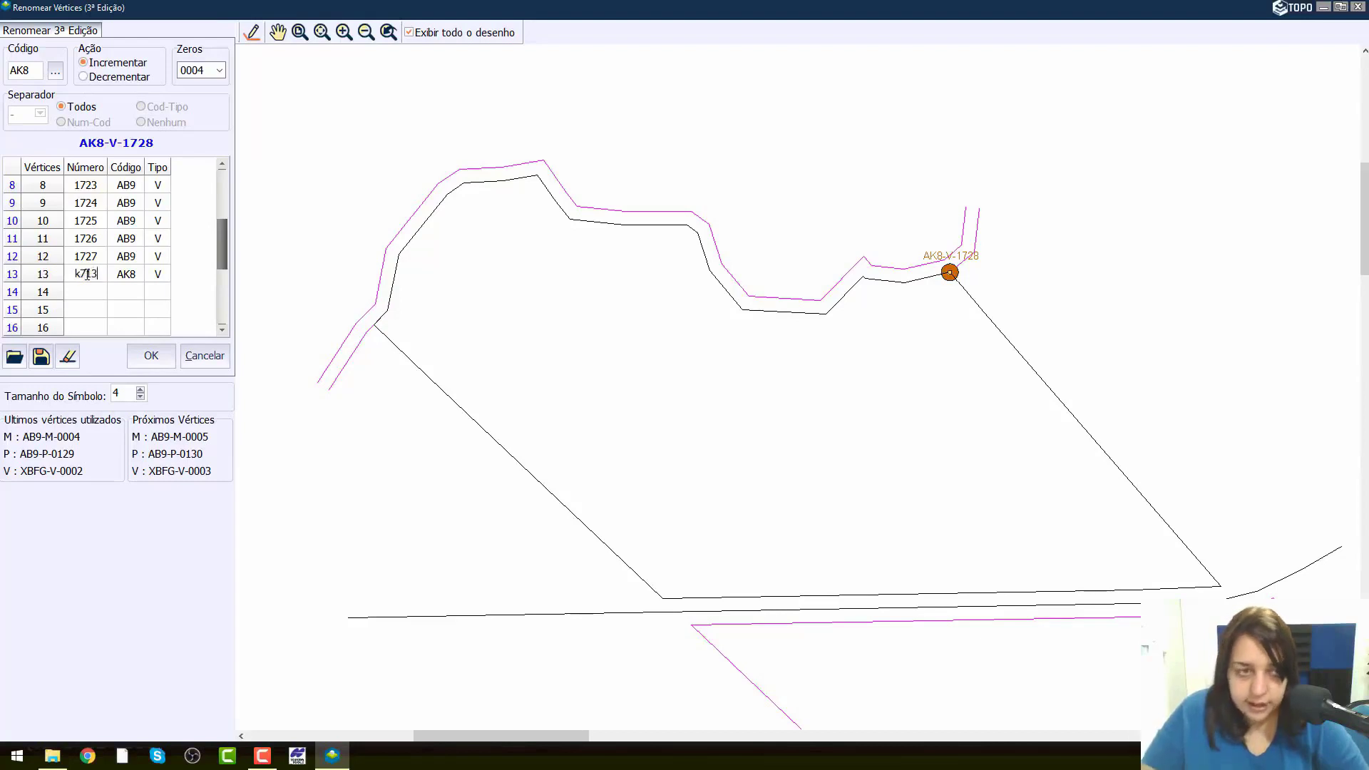
pyautogui.press('Return')
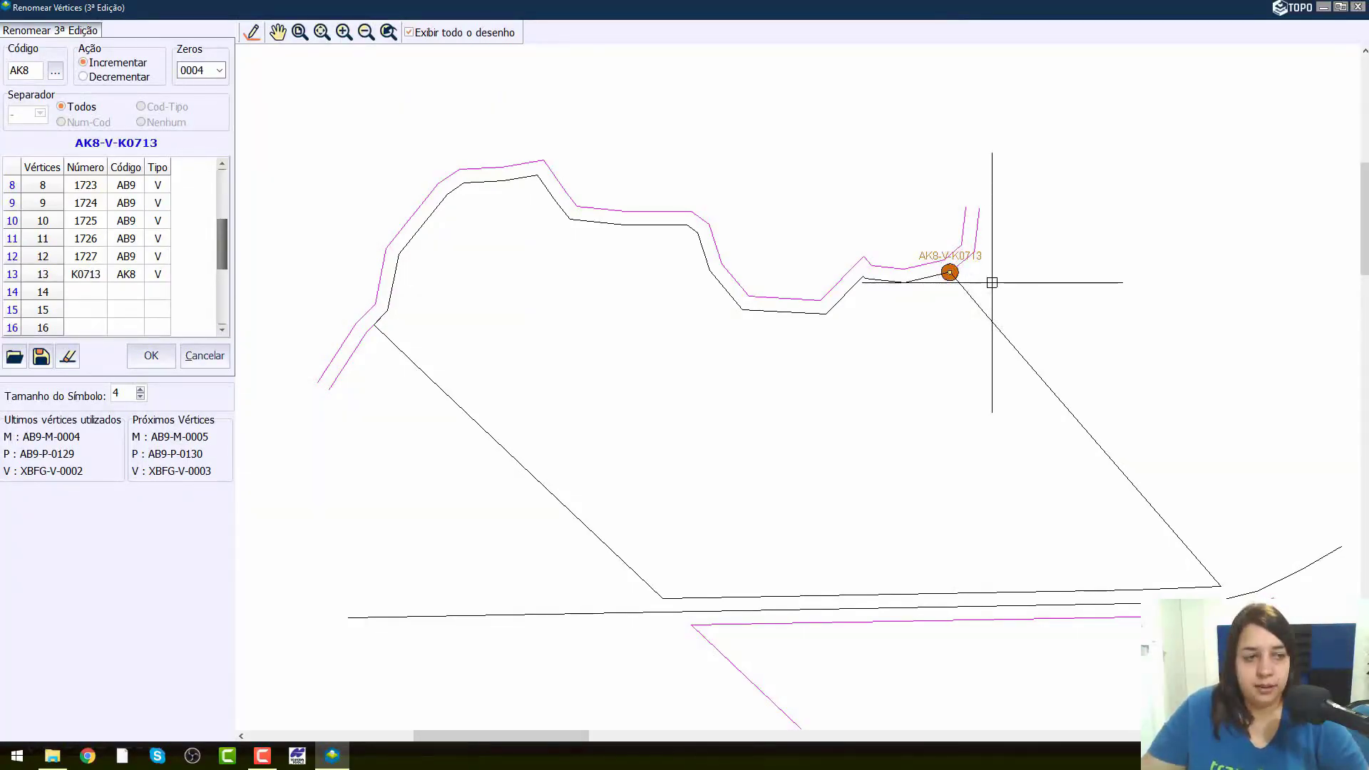
pyautogui.click(219, 70)
pyautogui.click(202, 109)
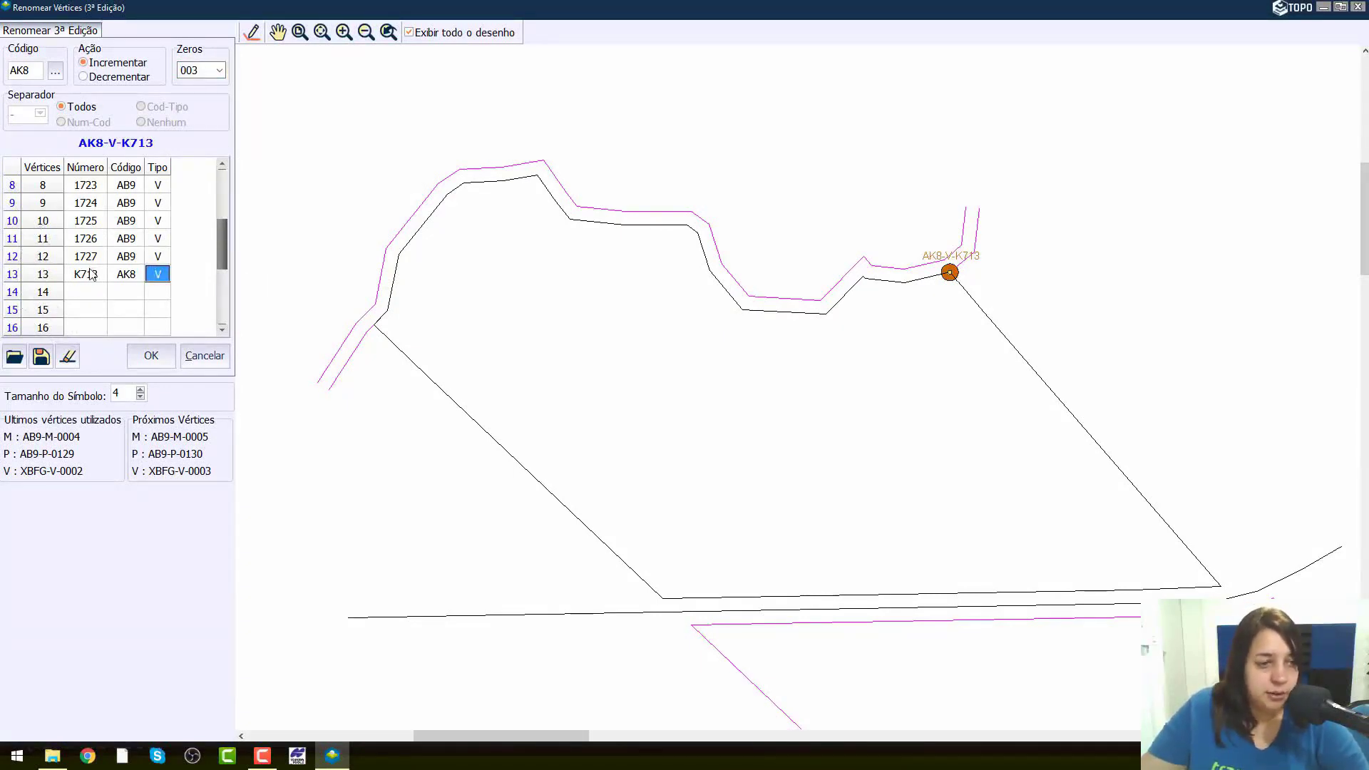
# - Fill in vertex 14 under code AK8 with type M and number C936
pyautogui.click(160, 293)
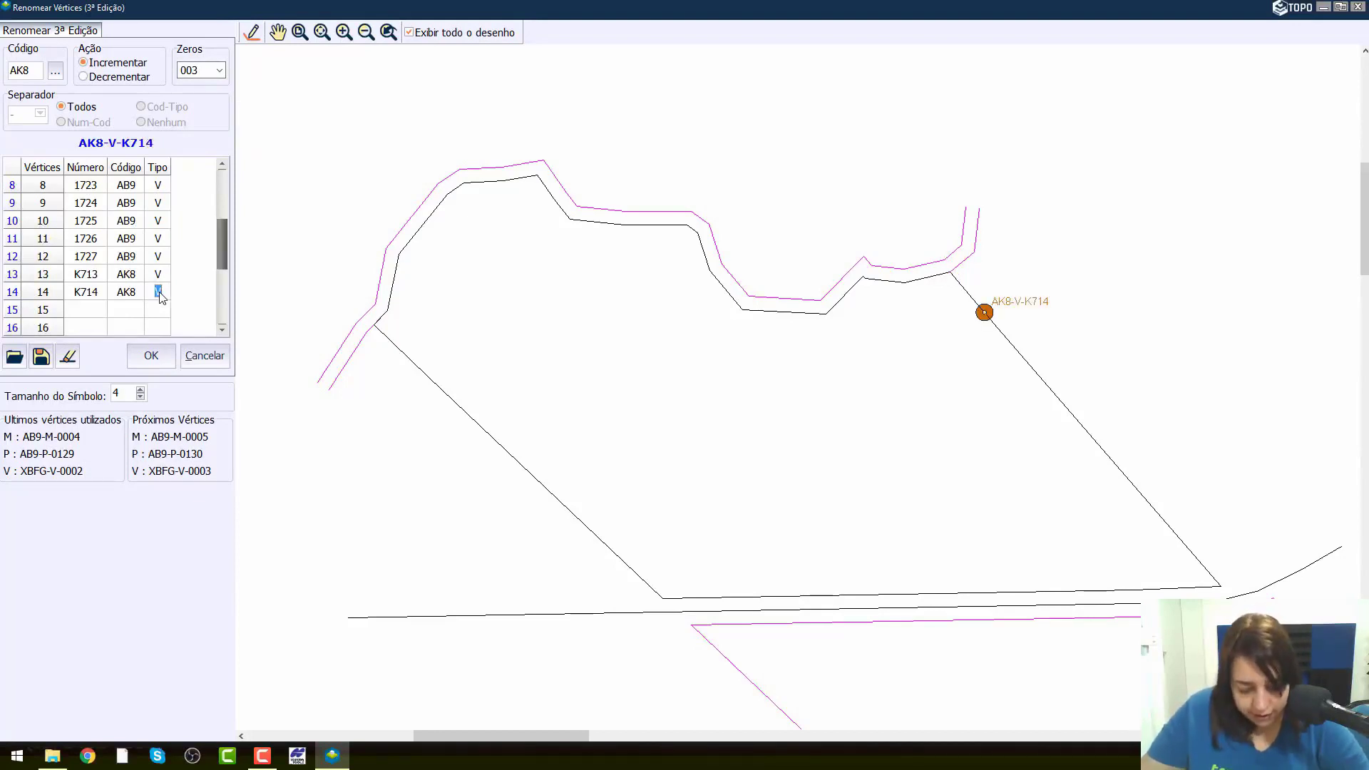
pyautogui.write('m')
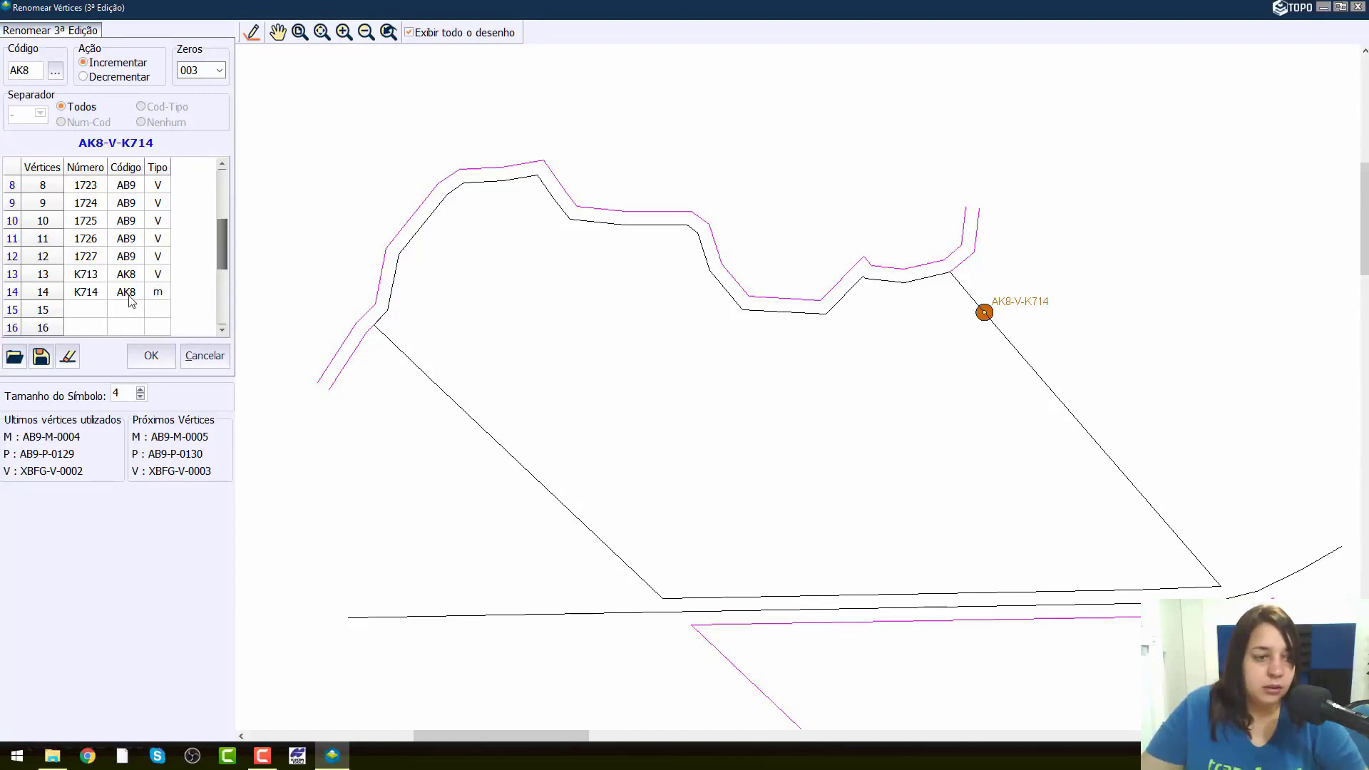
pyautogui.press('BackSpace')
pyautogui.write('M')
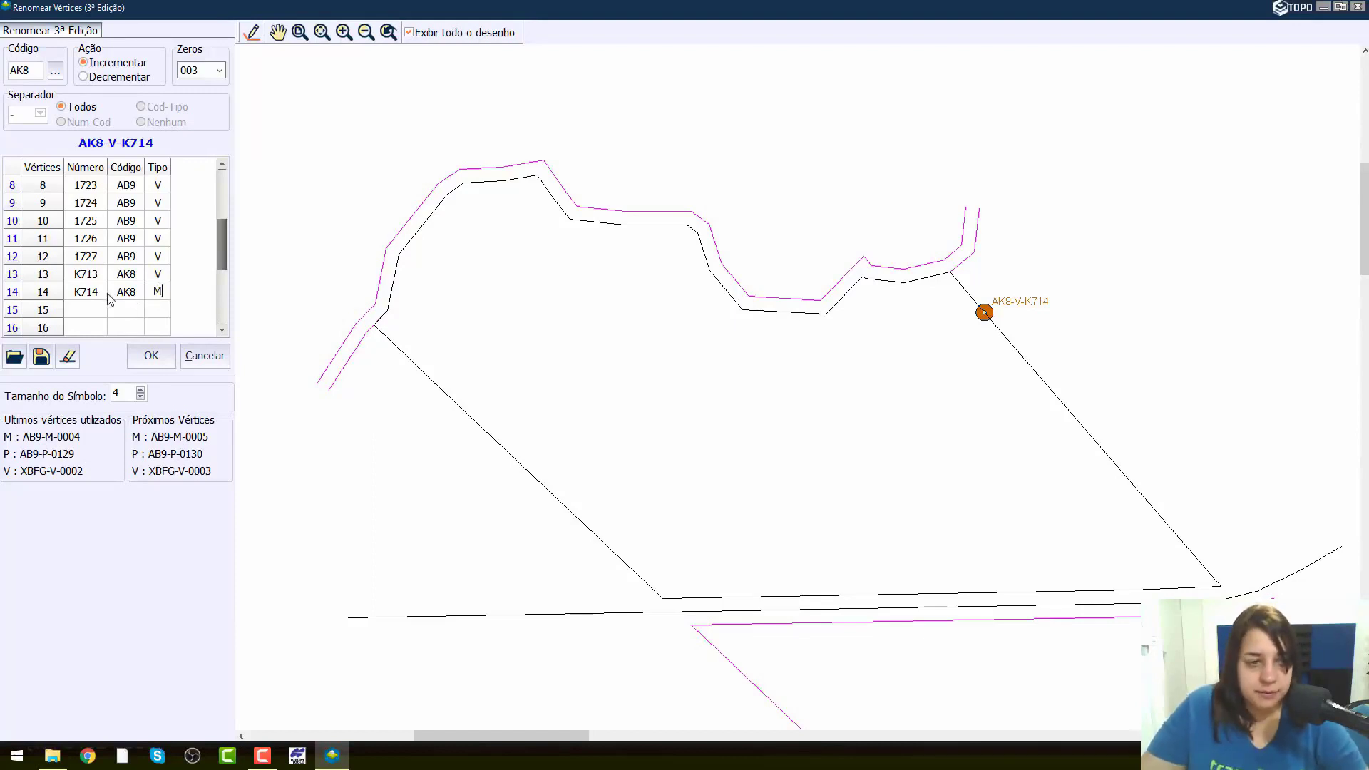
pyautogui.click(104, 294)
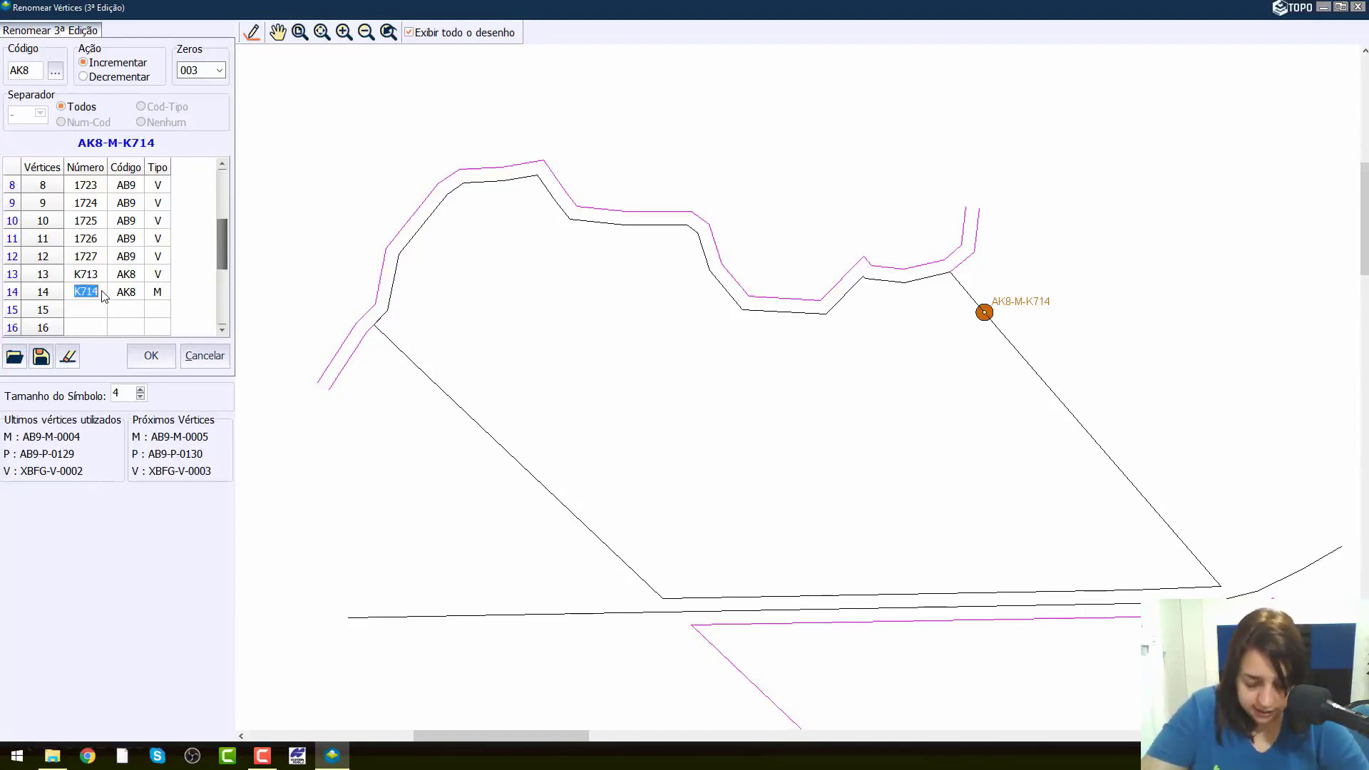
pyautogui.press('BackSpace')
pyautogui.write('C936')
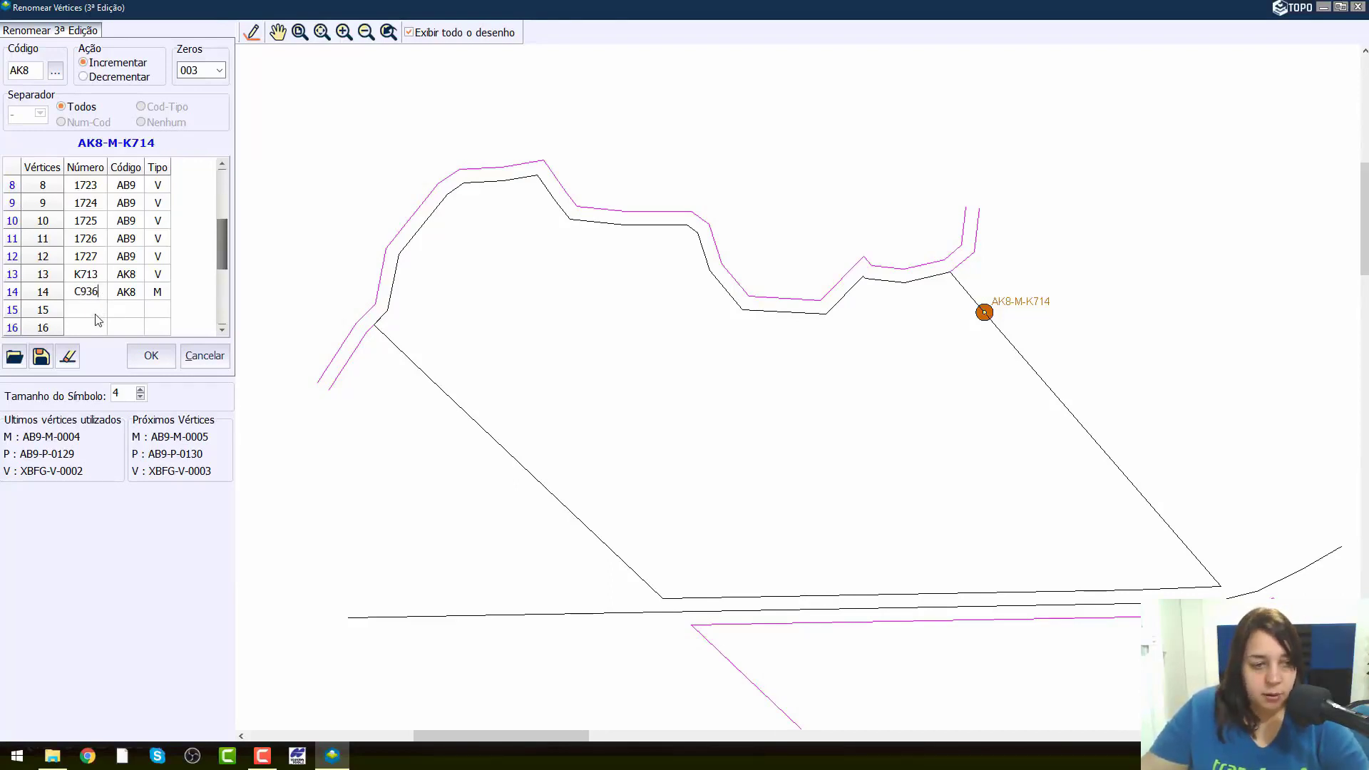
# - Fill in vertex 15 under code AK8 with type M and number C934
pyautogui.click(96, 315)
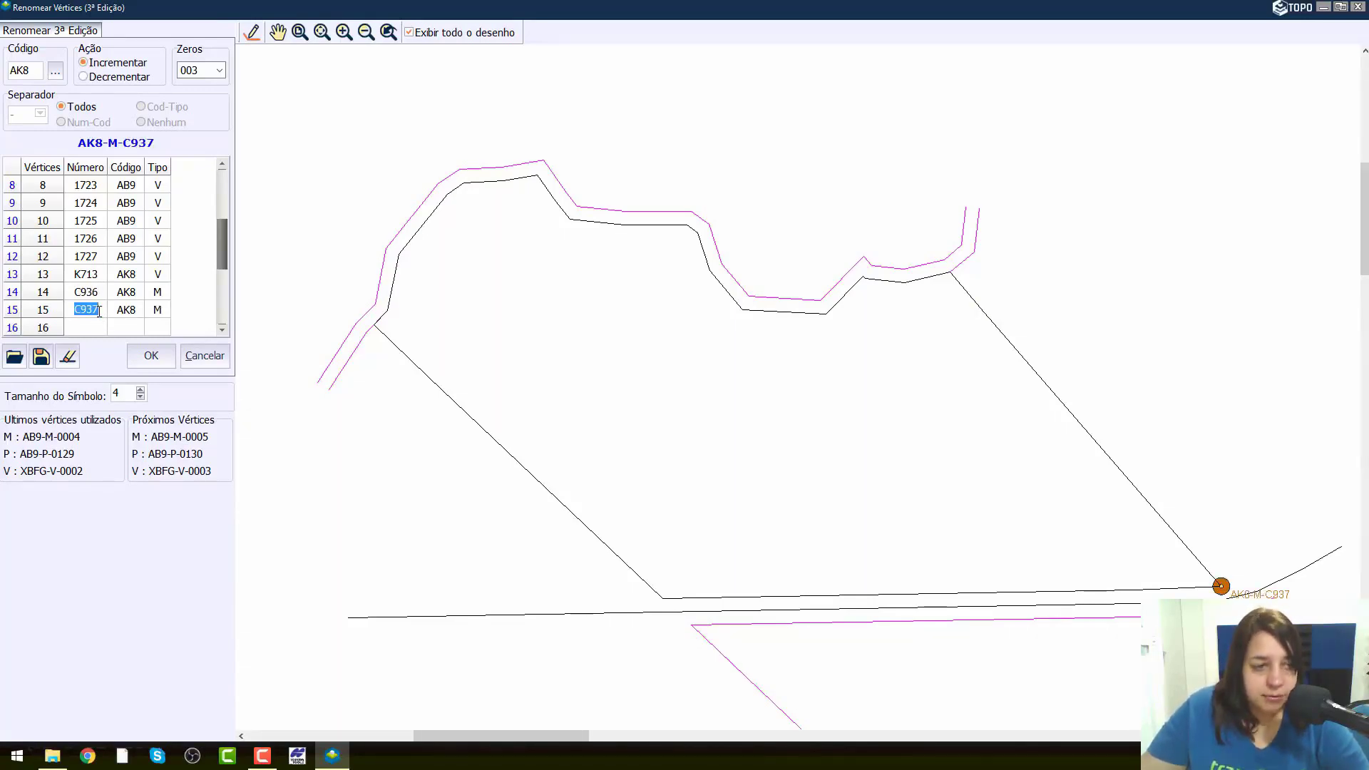
pyautogui.moveTo(99, 310)
pyautogui.mouseDown()
pyautogui.moveTo(86, 311)
pyautogui.moveTo(99, 311)
pyautogui.mouseUp()
pyautogui.write('4')
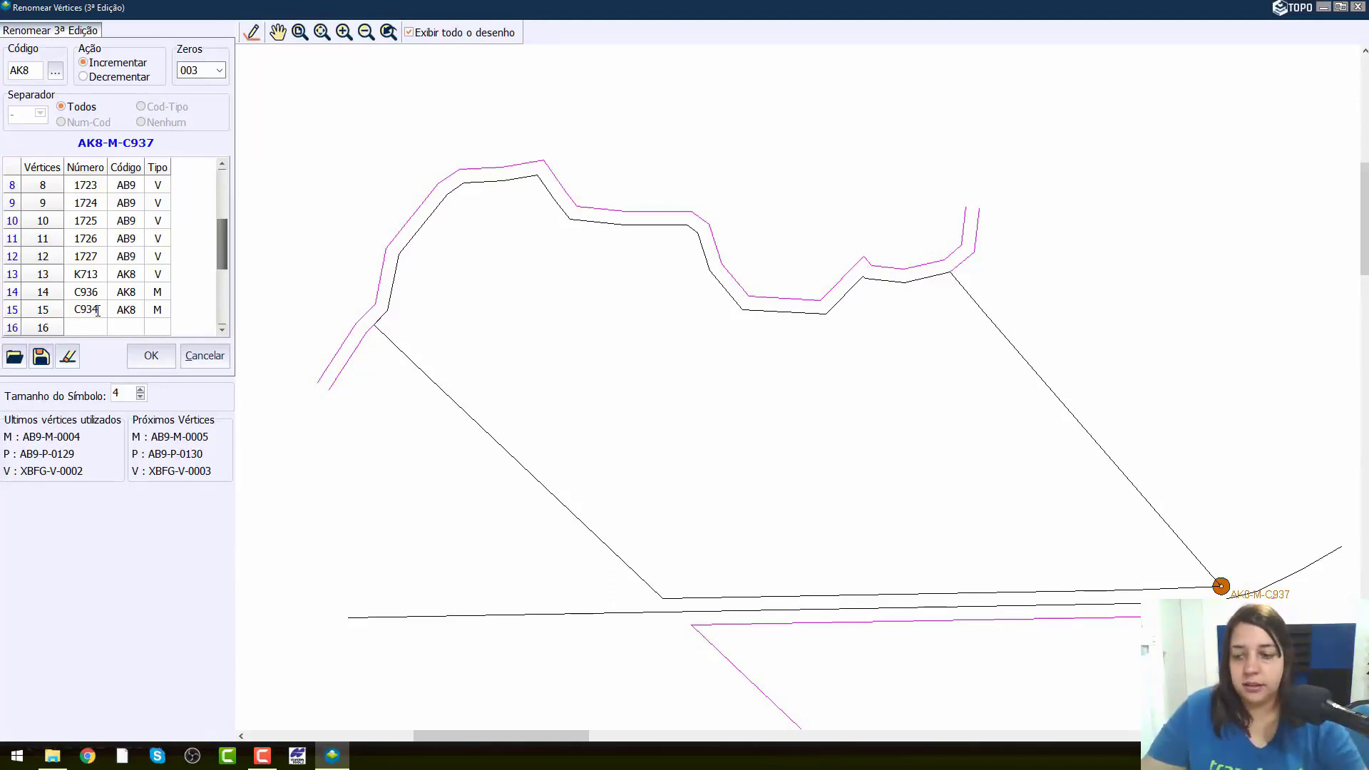
pyautogui.press('Return')
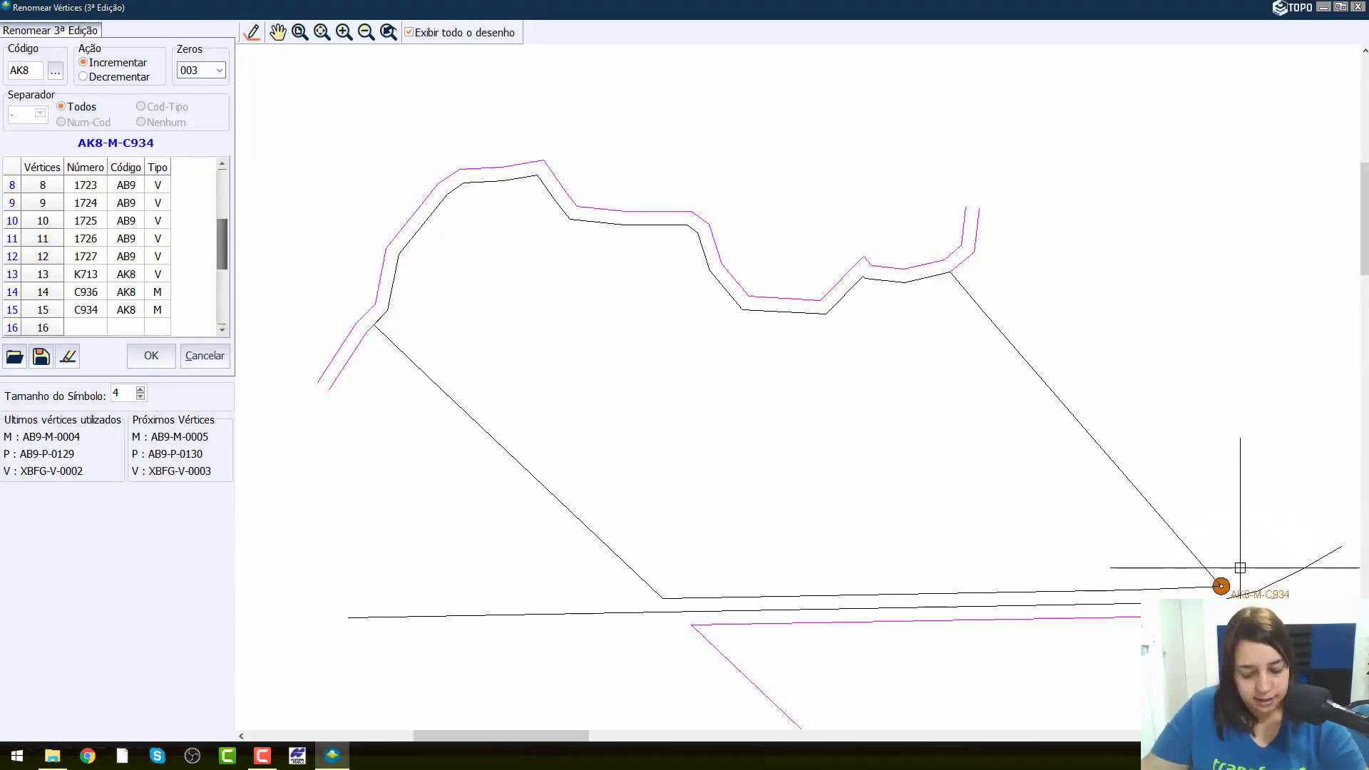
# - Fill in vertex 16 and set its code to AB9
pyautogui.click(223, 328)
pyautogui.click(223, 329)
pyautogui.click(222, 329)
pyautogui.click(222, 329)
pyautogui.click(223, 329)
pyautogui.click(85, 238)
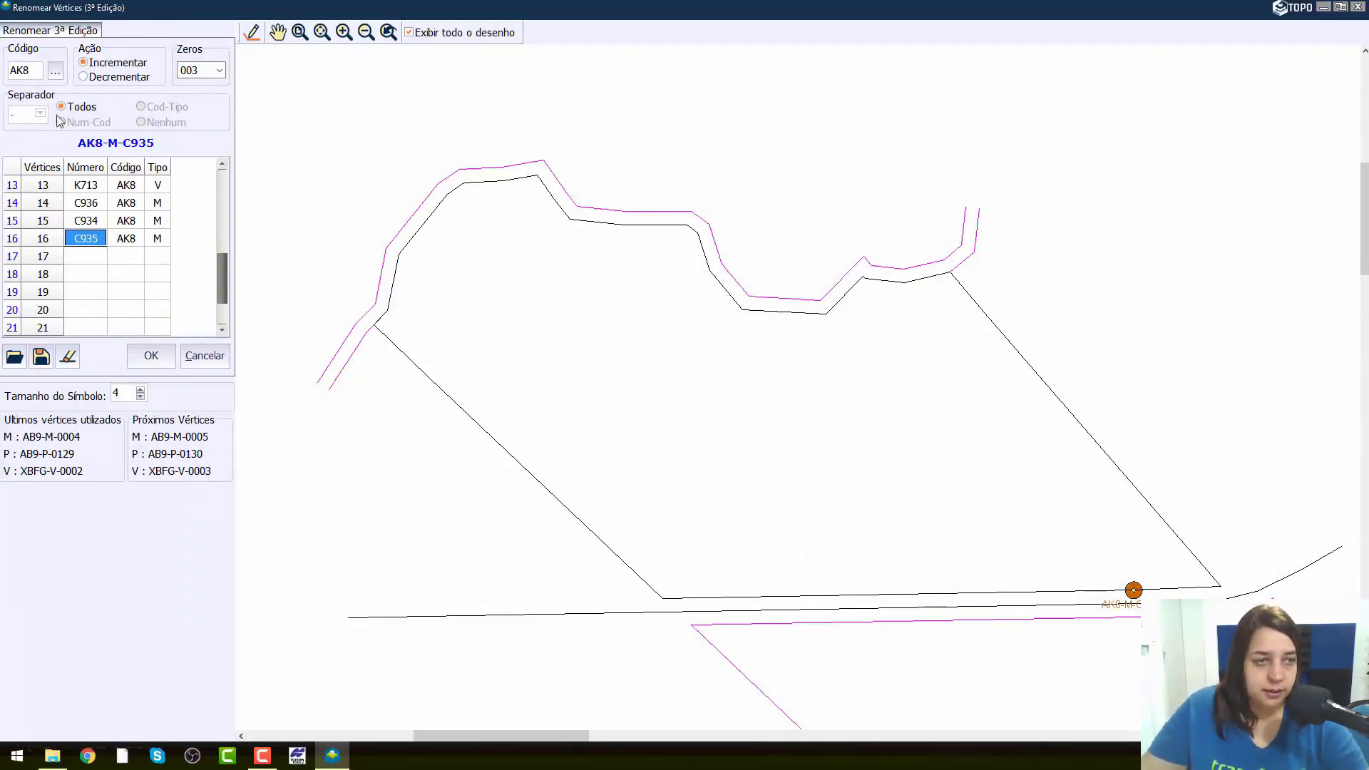
pyautogui.click(25, 73)
pyautogui.moveTo(25, 75); pyautogui.dragTo(14, 74)
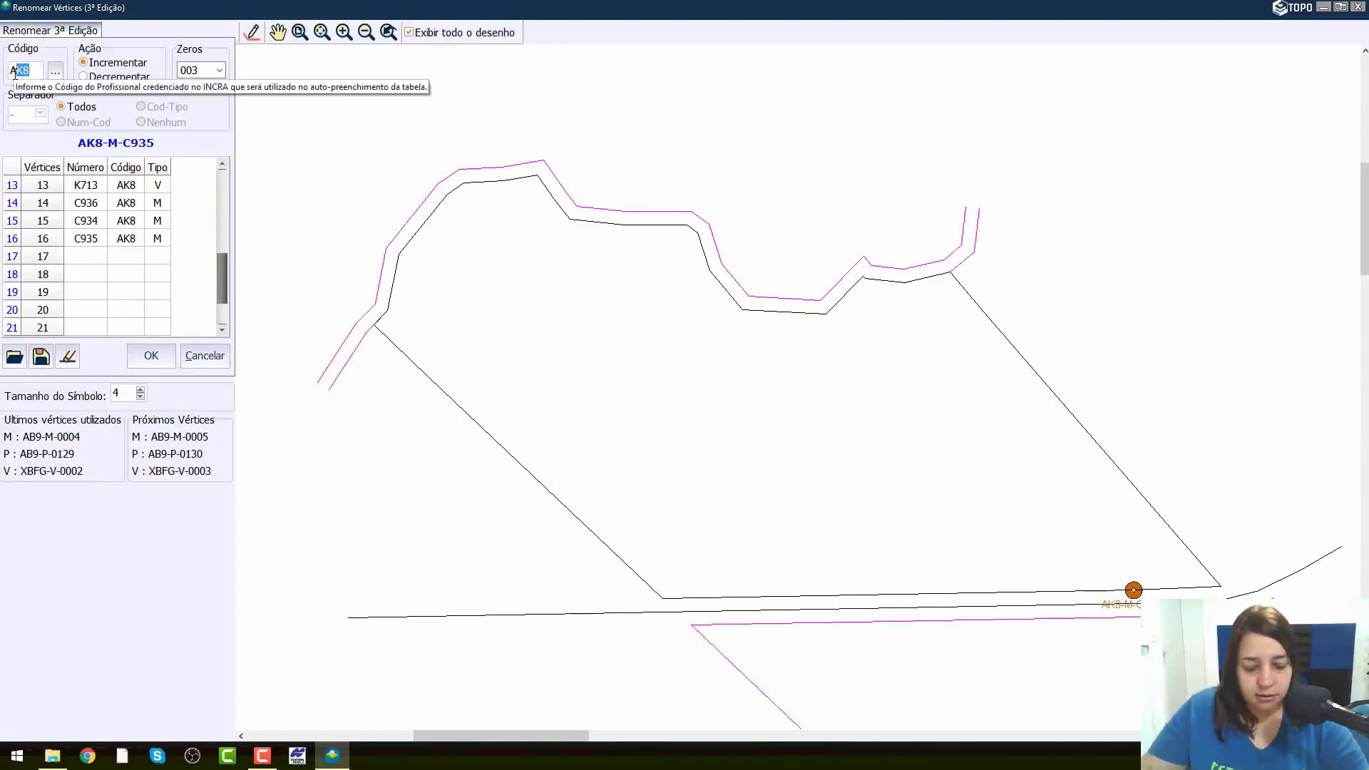
pyautogui.write('AB9')
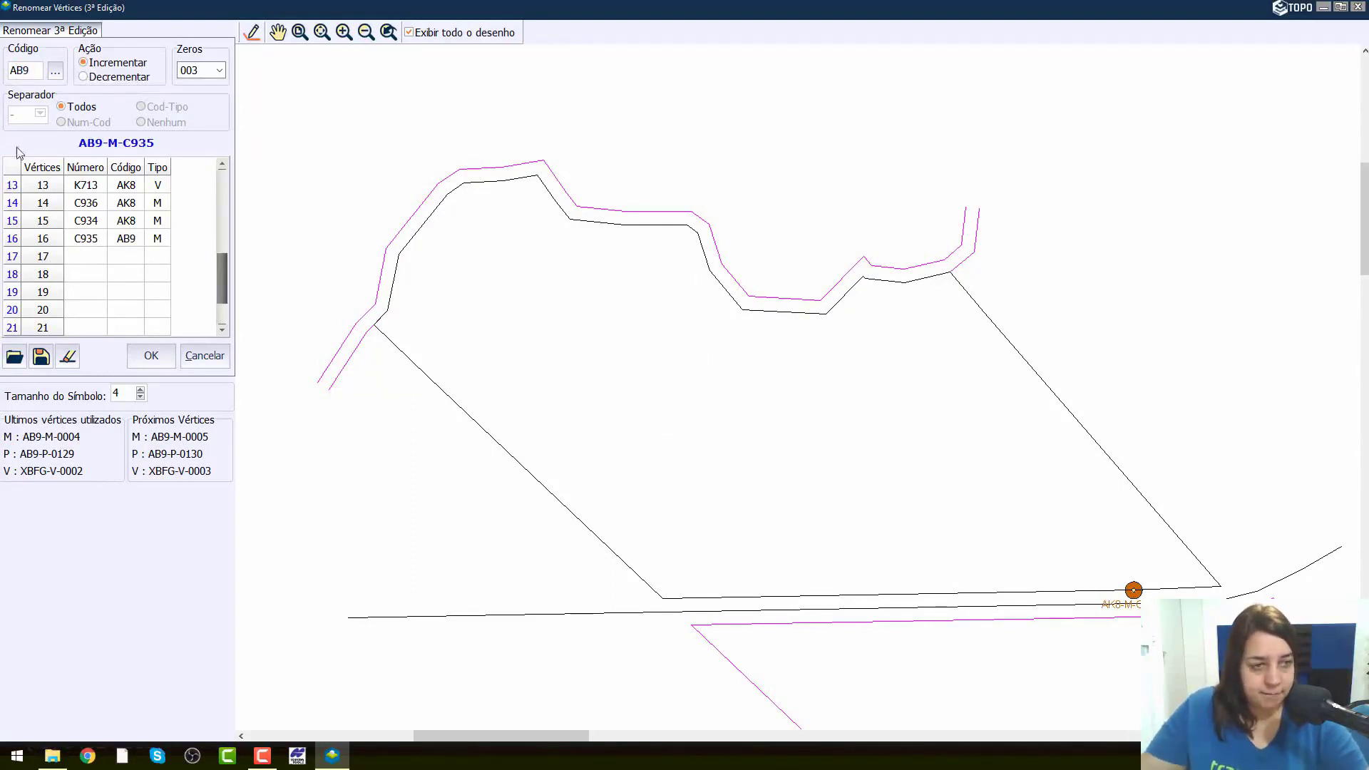
# - Give vertex 16 the number 1728, continuing the AB9 sequence after vertex 12, and set its type to V
pyautogui.click(86, 240)
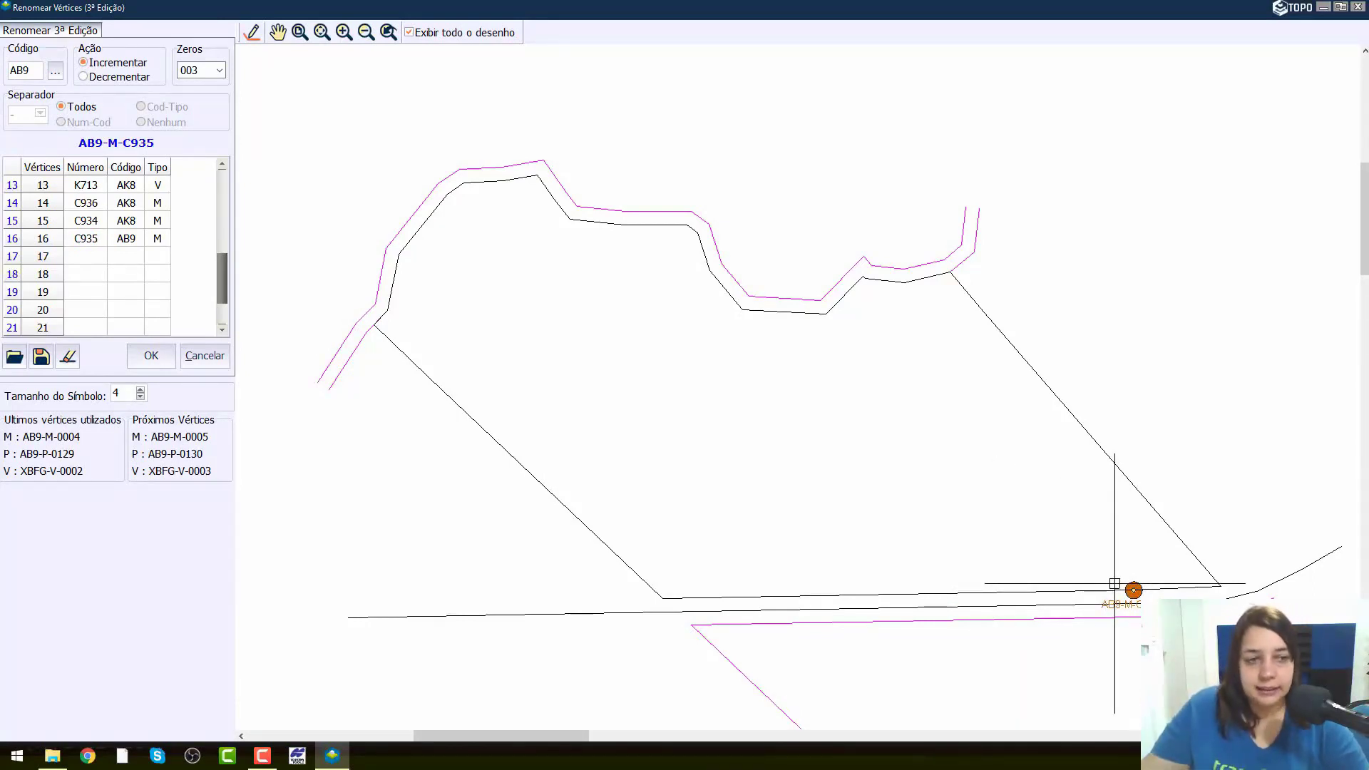
pyautogui.doubleClick(88, 240)
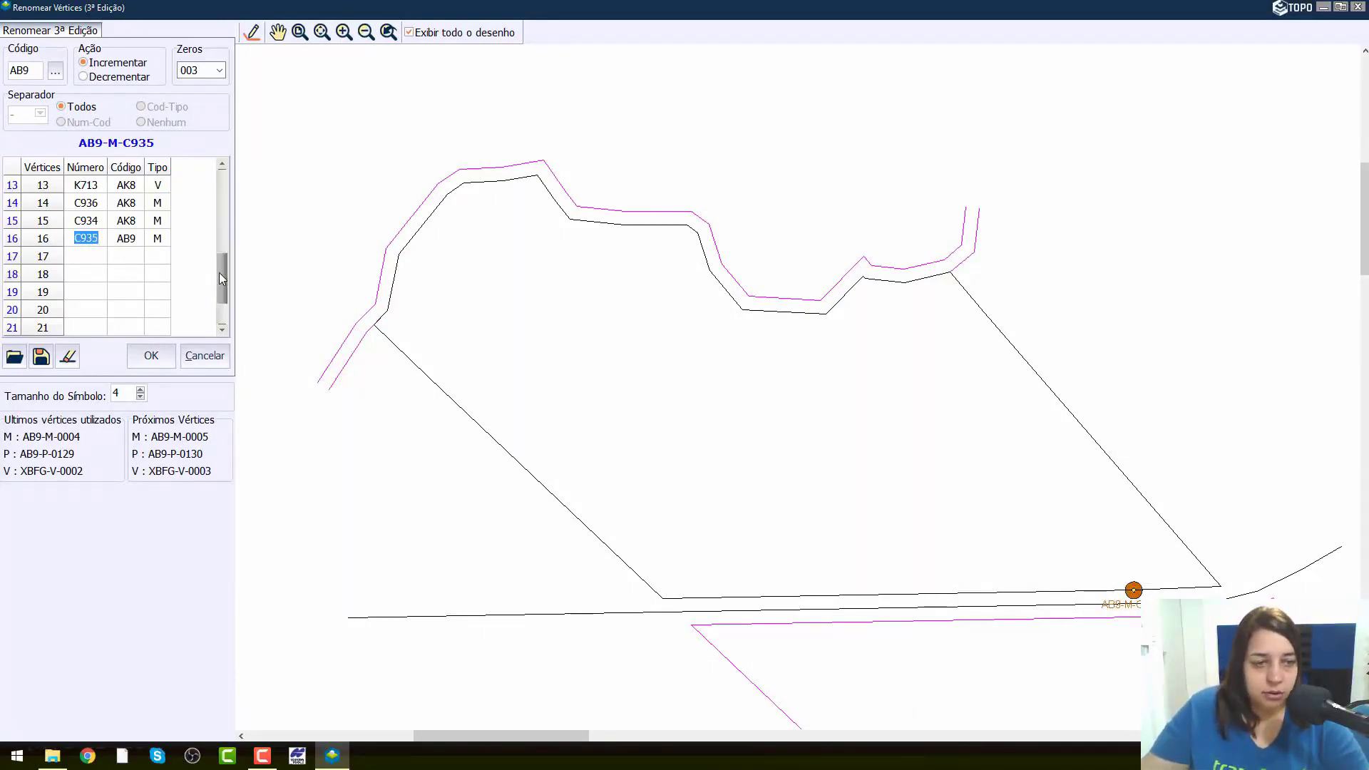
pyautogui.moveTo(220, 273); pyautogui.dragTo(216, 251)
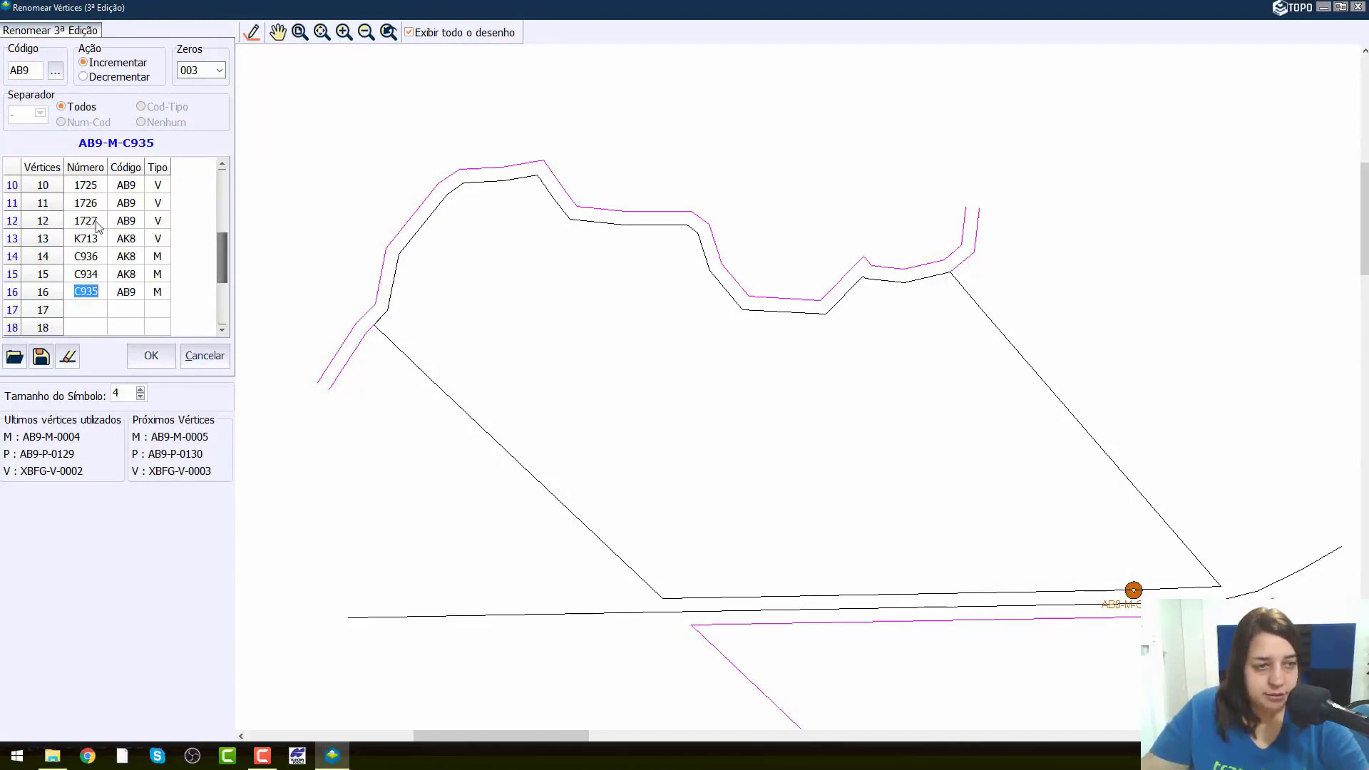
pyautogui.write('1728')
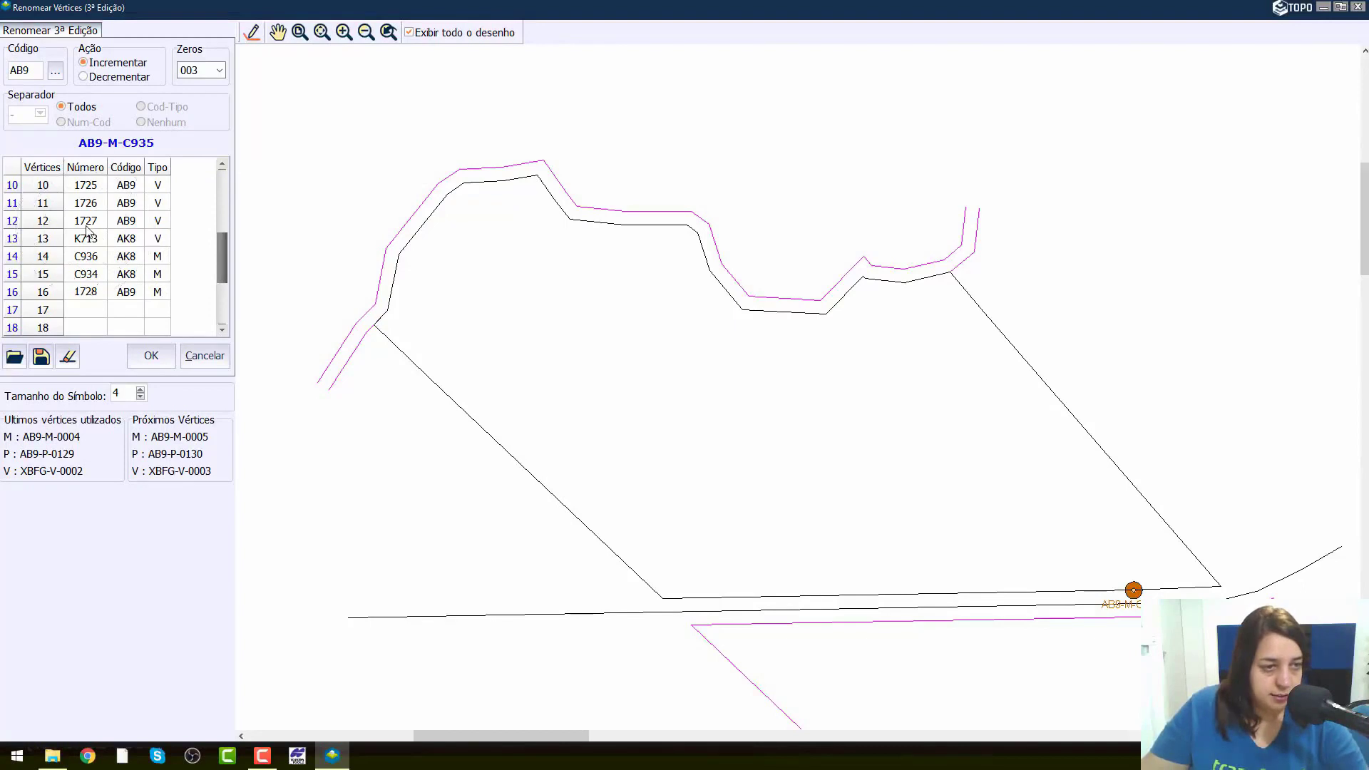
pyautogui.click(86, 291)
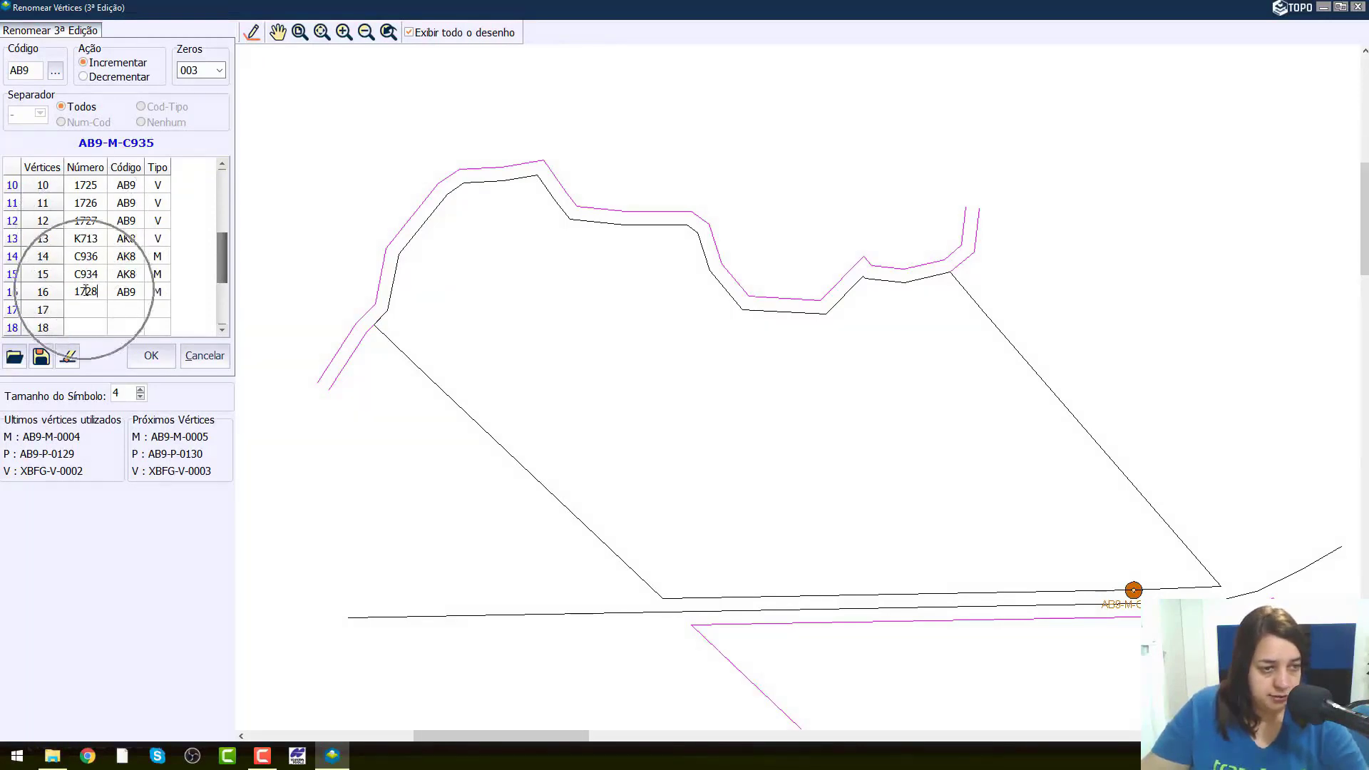
pyautogui.click(156, 293)
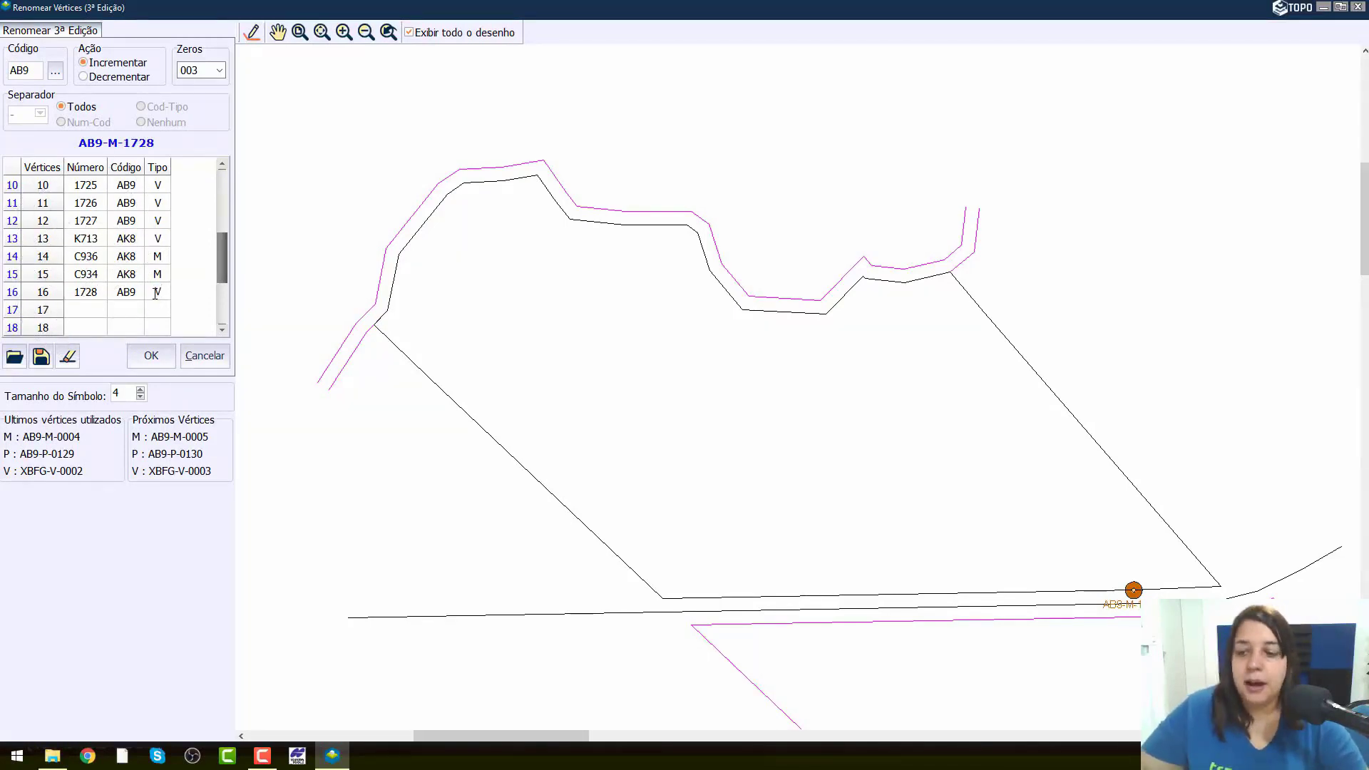
pyautogui.write('M')
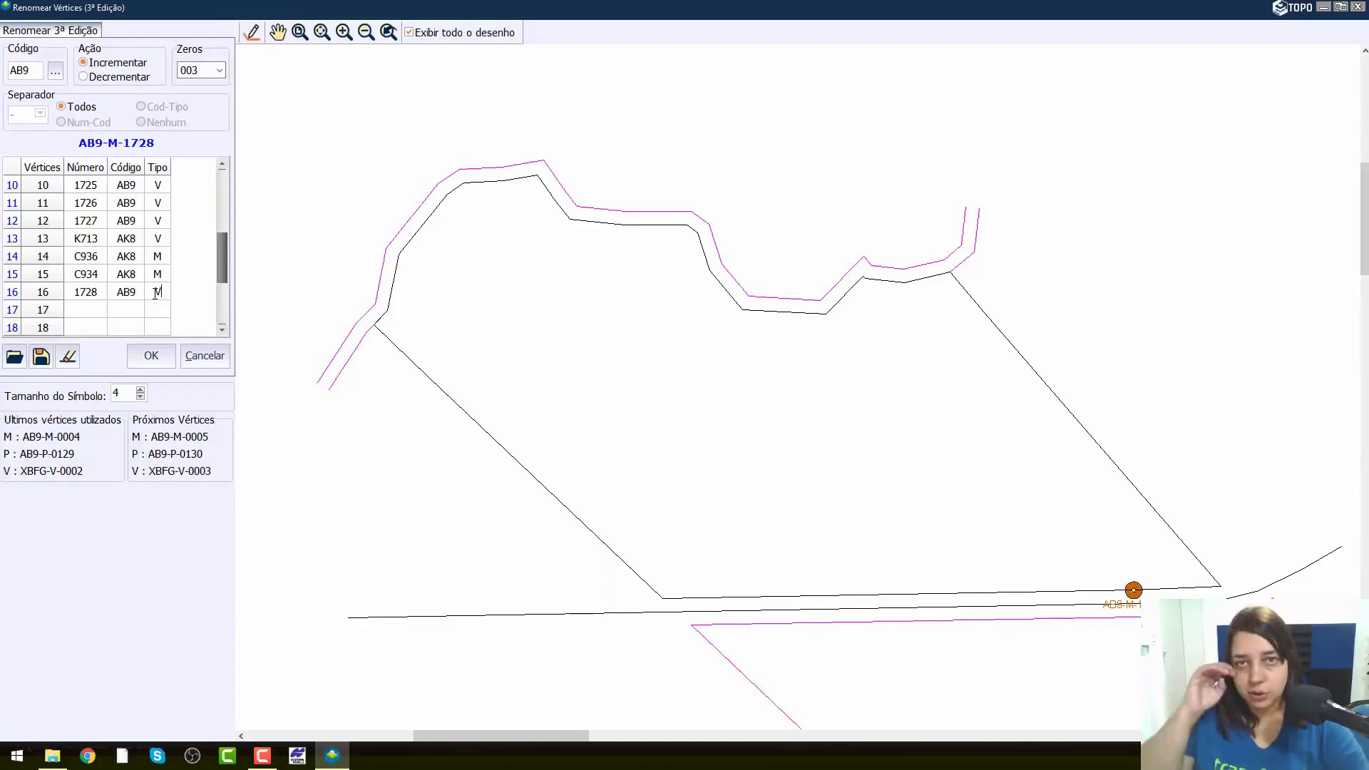
# - Fill in vertex 17 under code AB9 with type M and number 4475, and continue with vertex 18 as M number 4476
pyautogui.press('Return')
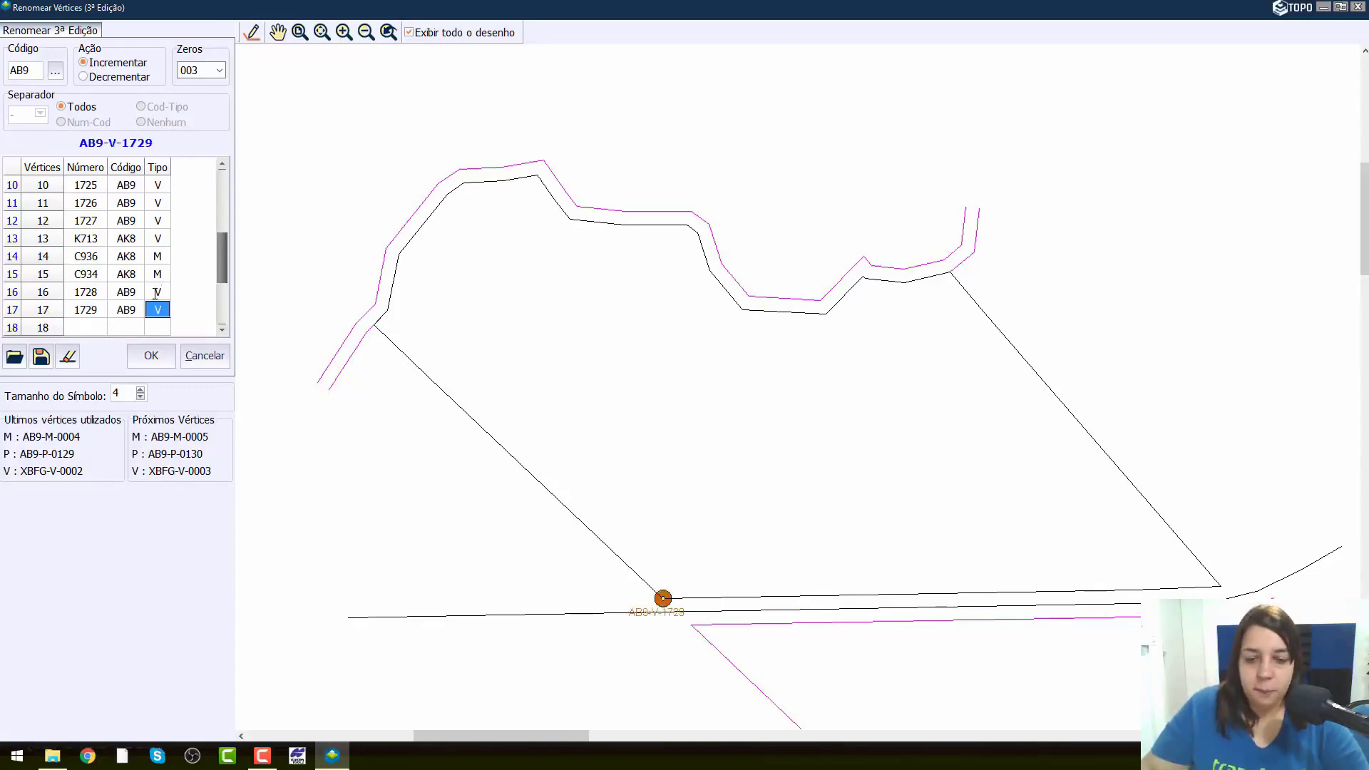
pyautogui.click(222, 329)
pyautogui.click(222, 329)
pyautogui.click(222, 328)
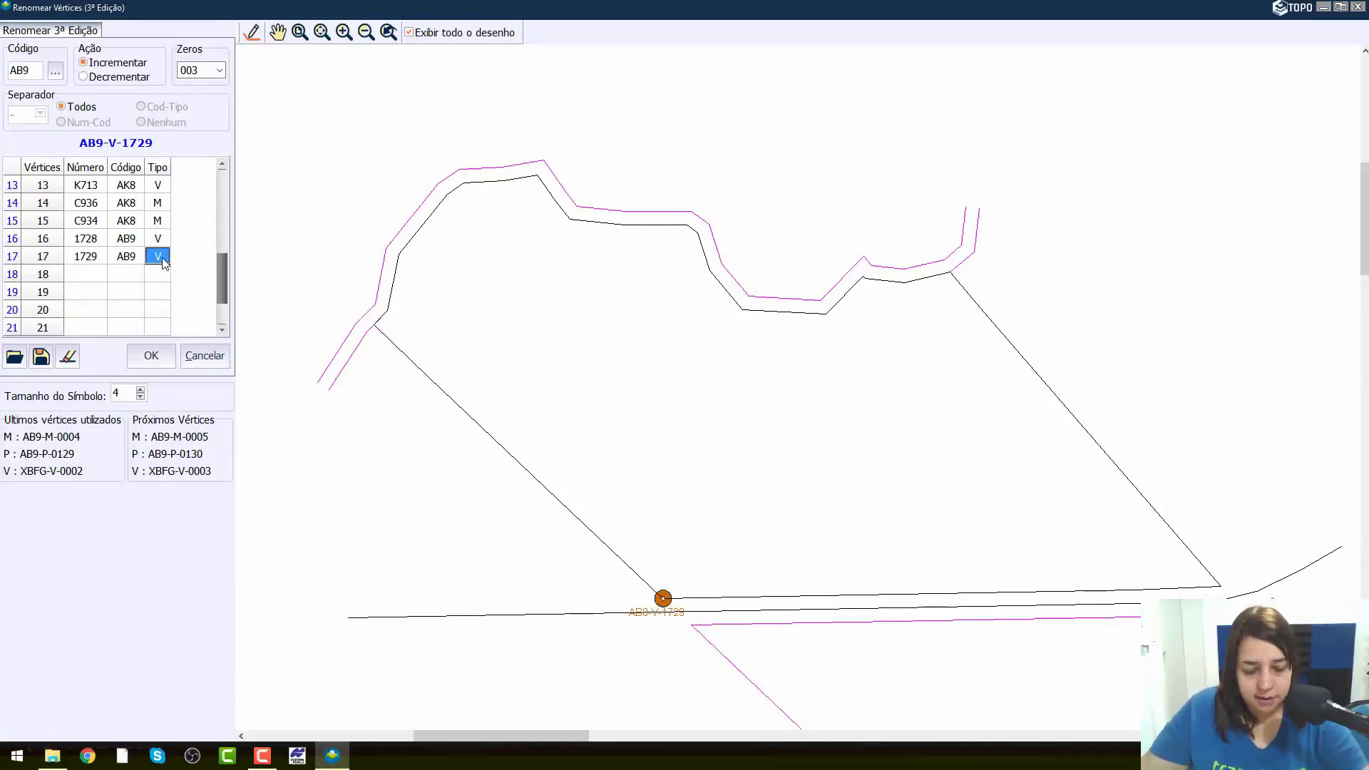
pyautogui.write('M')
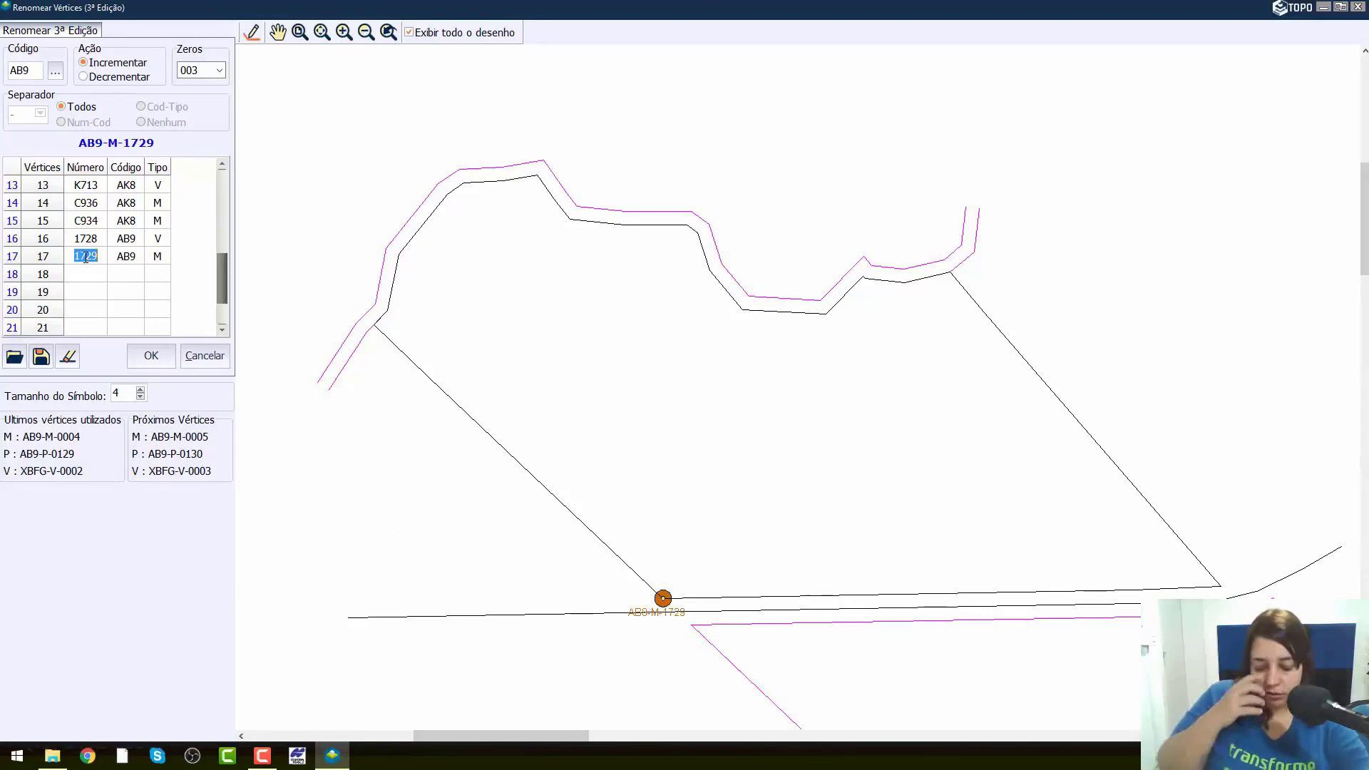
pyautogui.write('4')
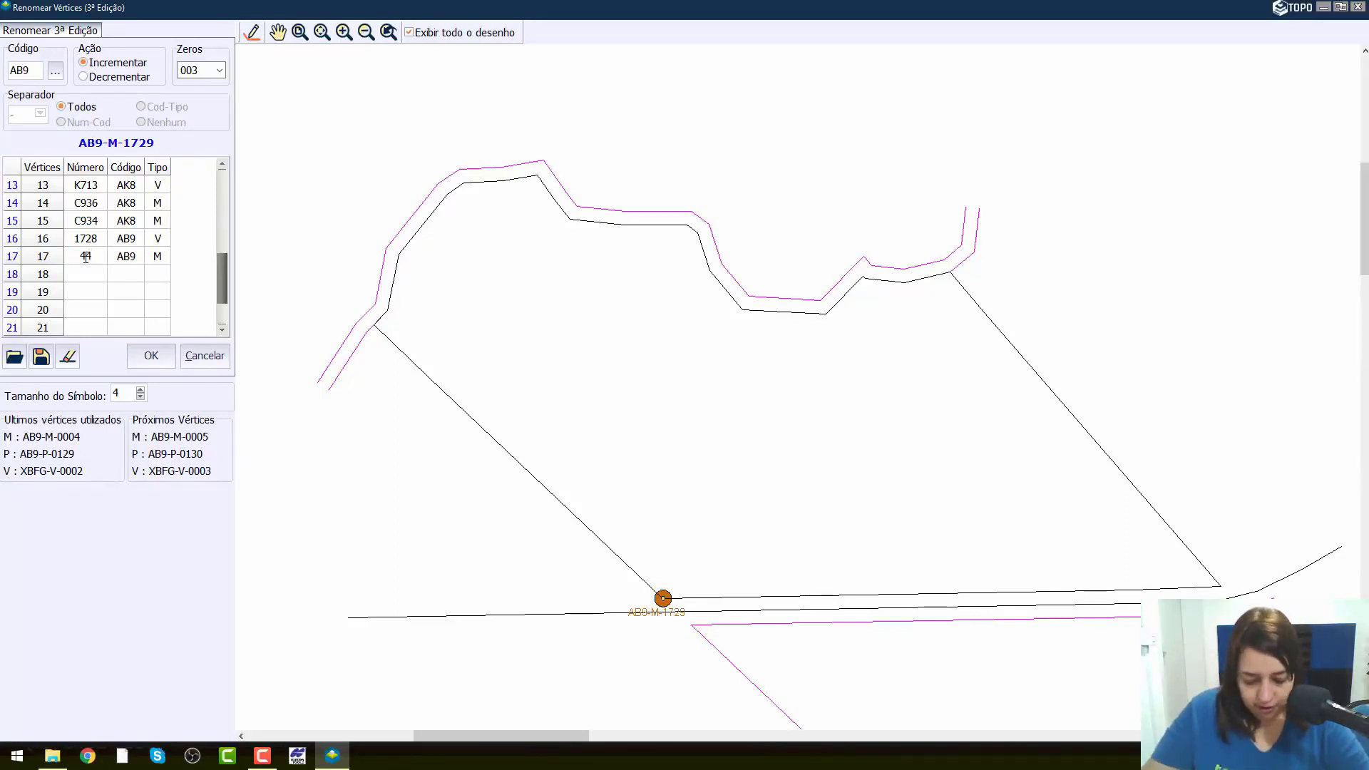
pyautogui.write('475')
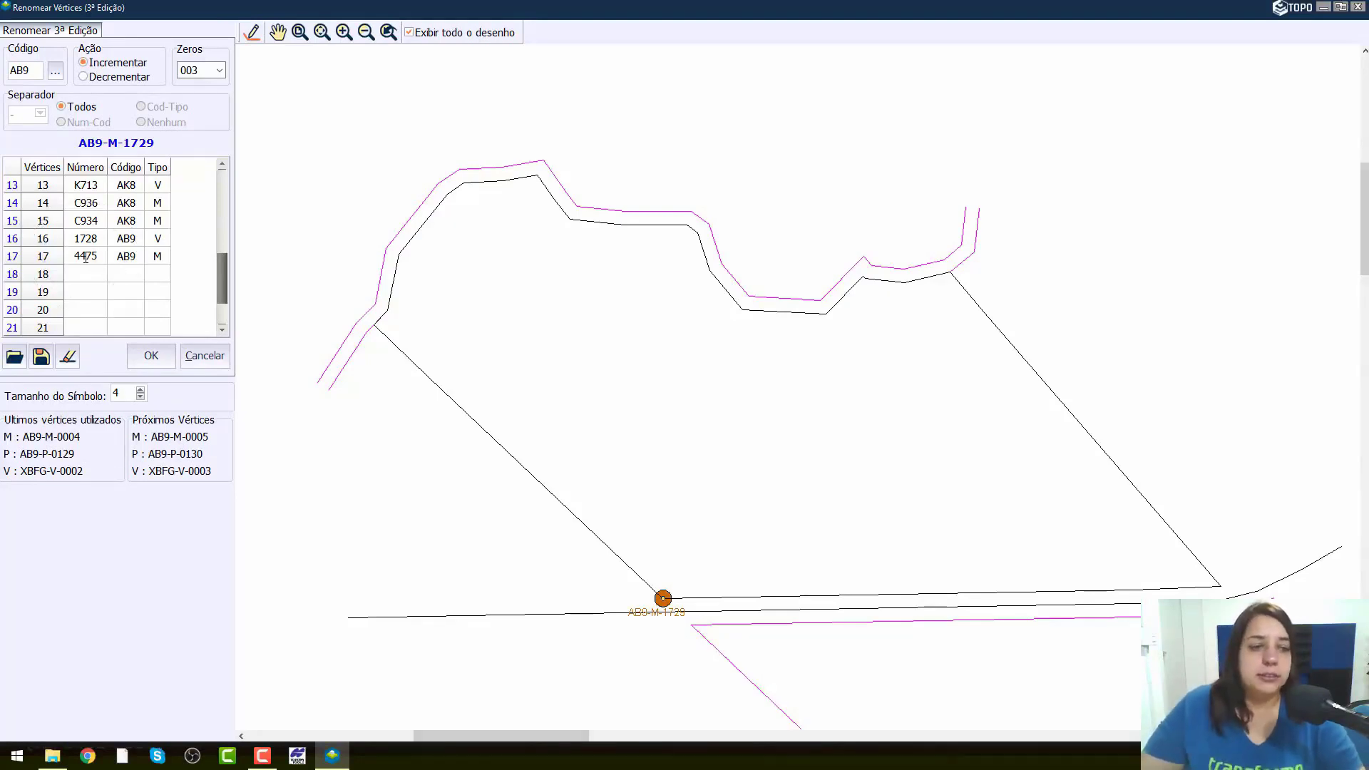
pyautogui.click(90, 276)
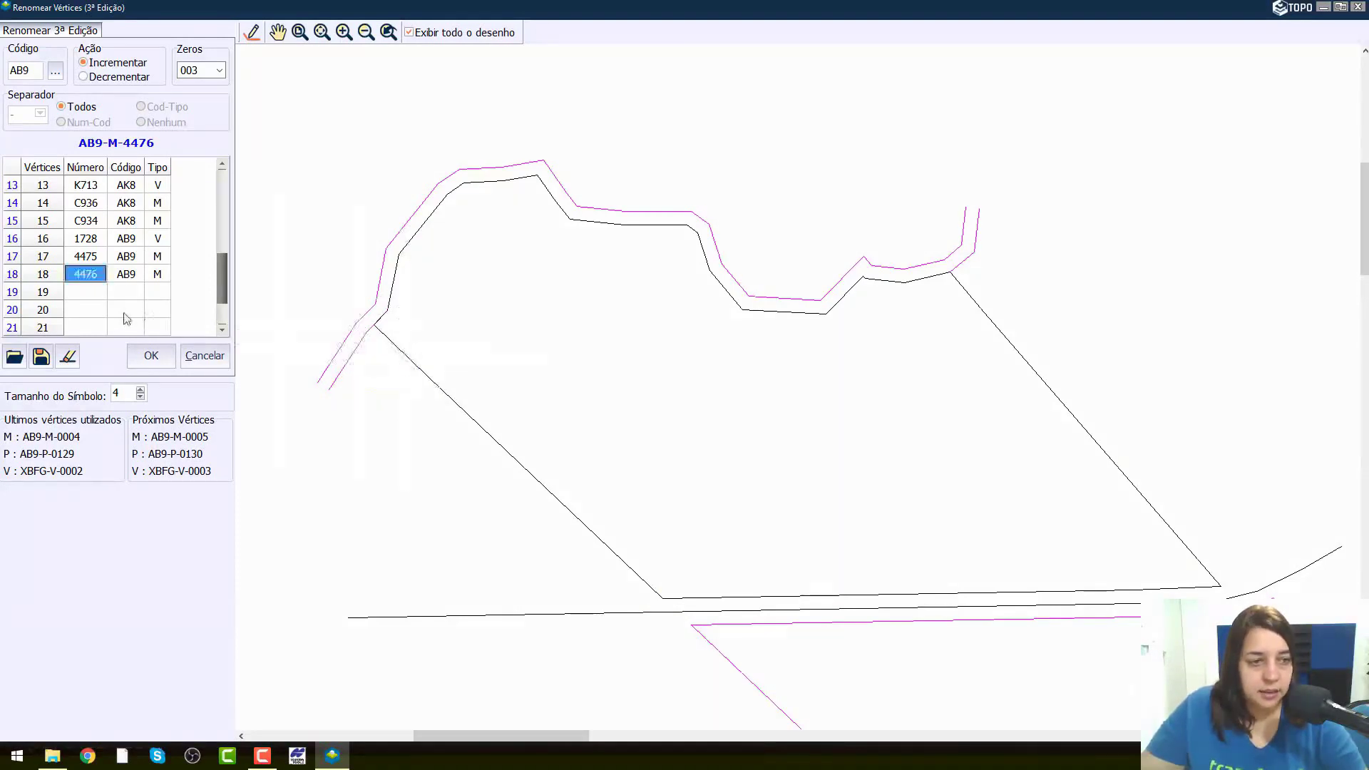
# - Fill in vertex 19 under code AB9 with number 1729 and type V
pyautogui.click(93, 294)
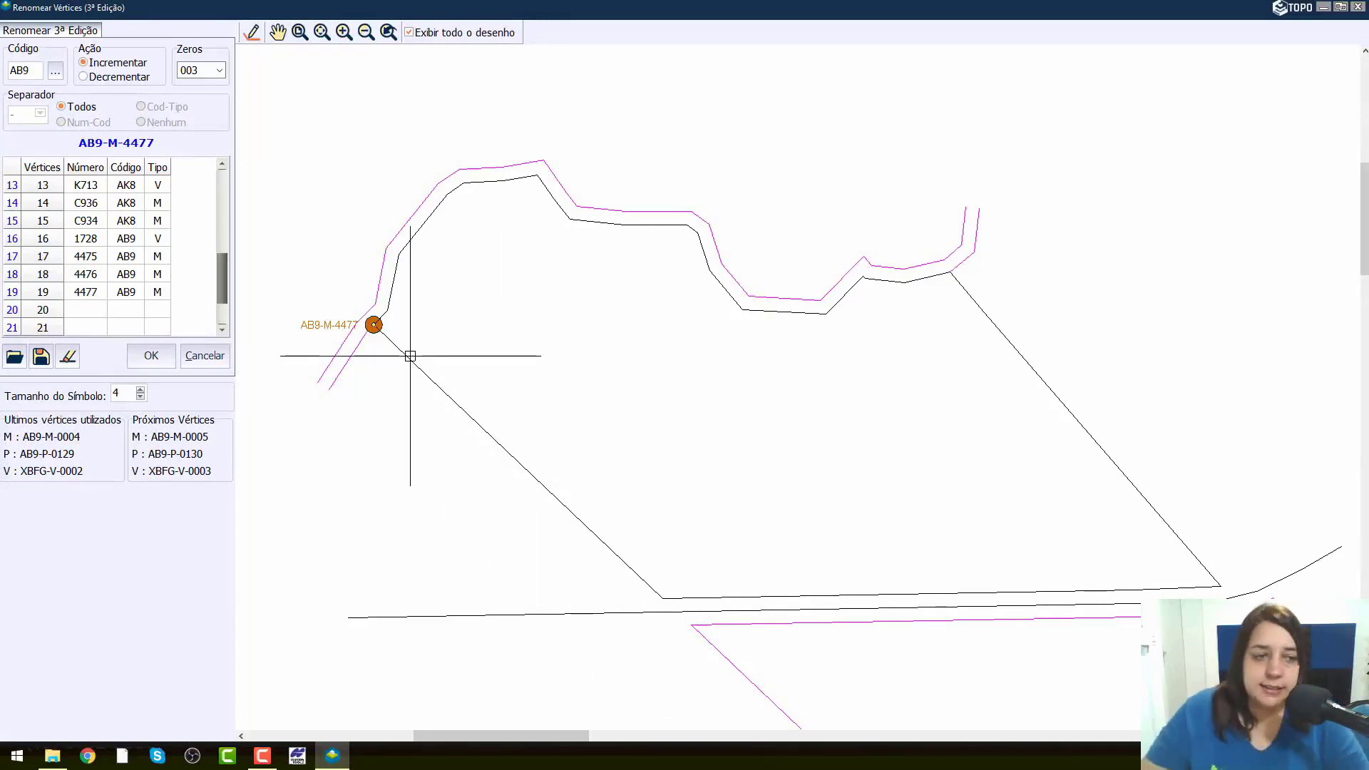
pyautogui.click(97, 294)
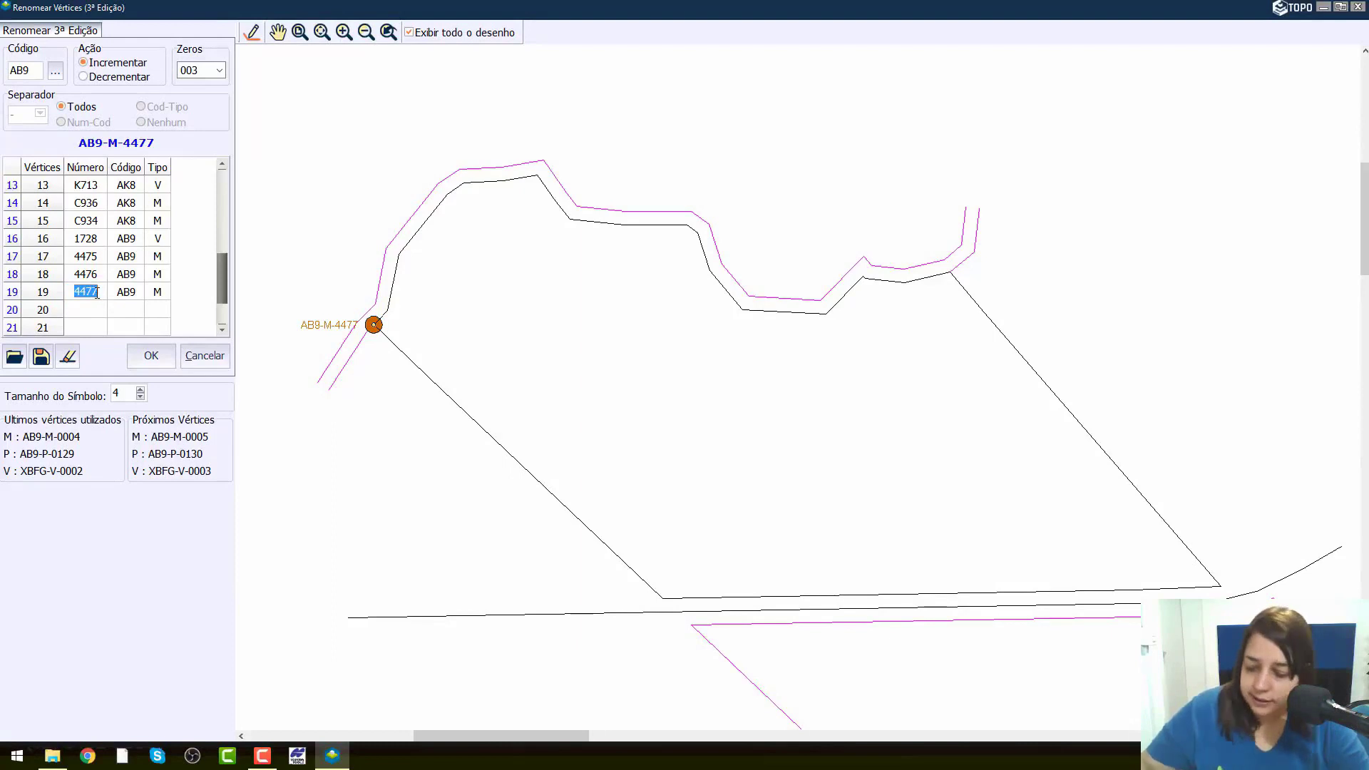
pyautogui.write('1729')
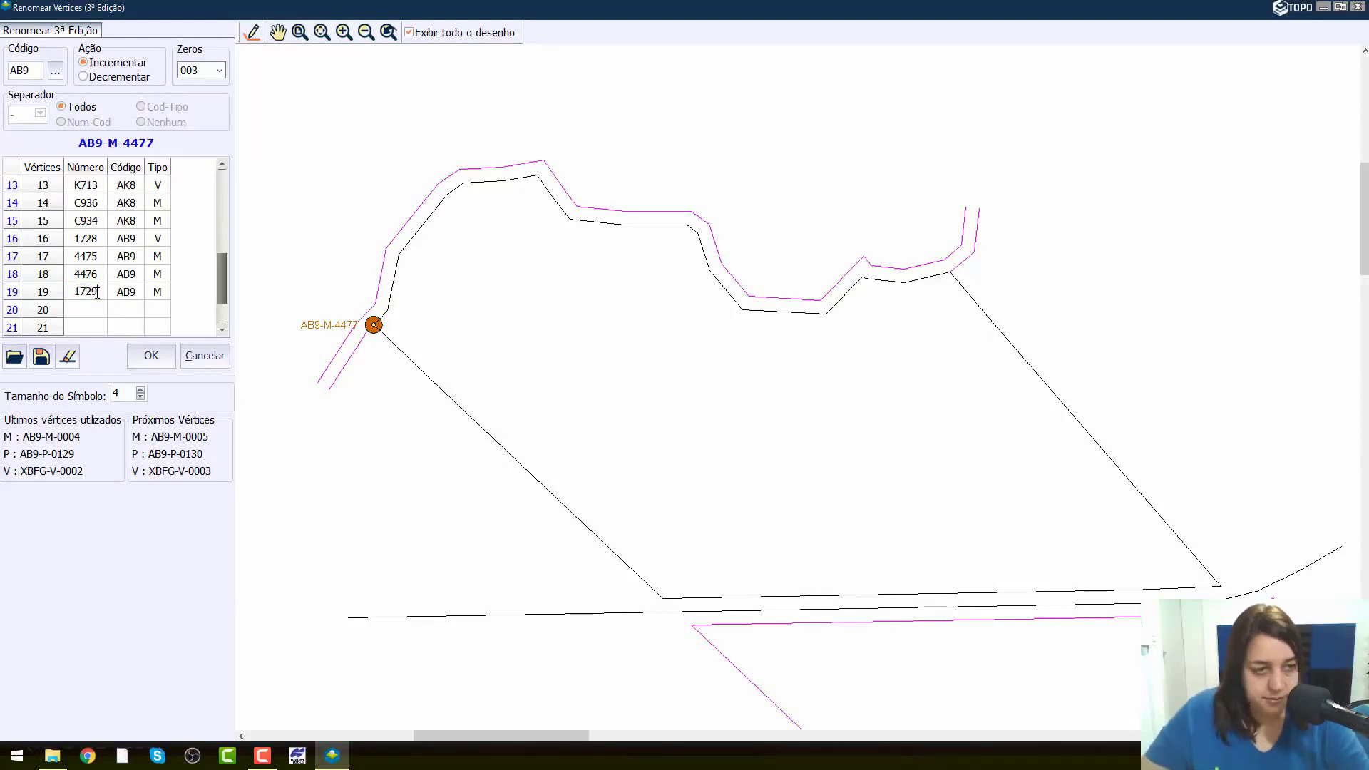
pyautogui.click(157, 292)
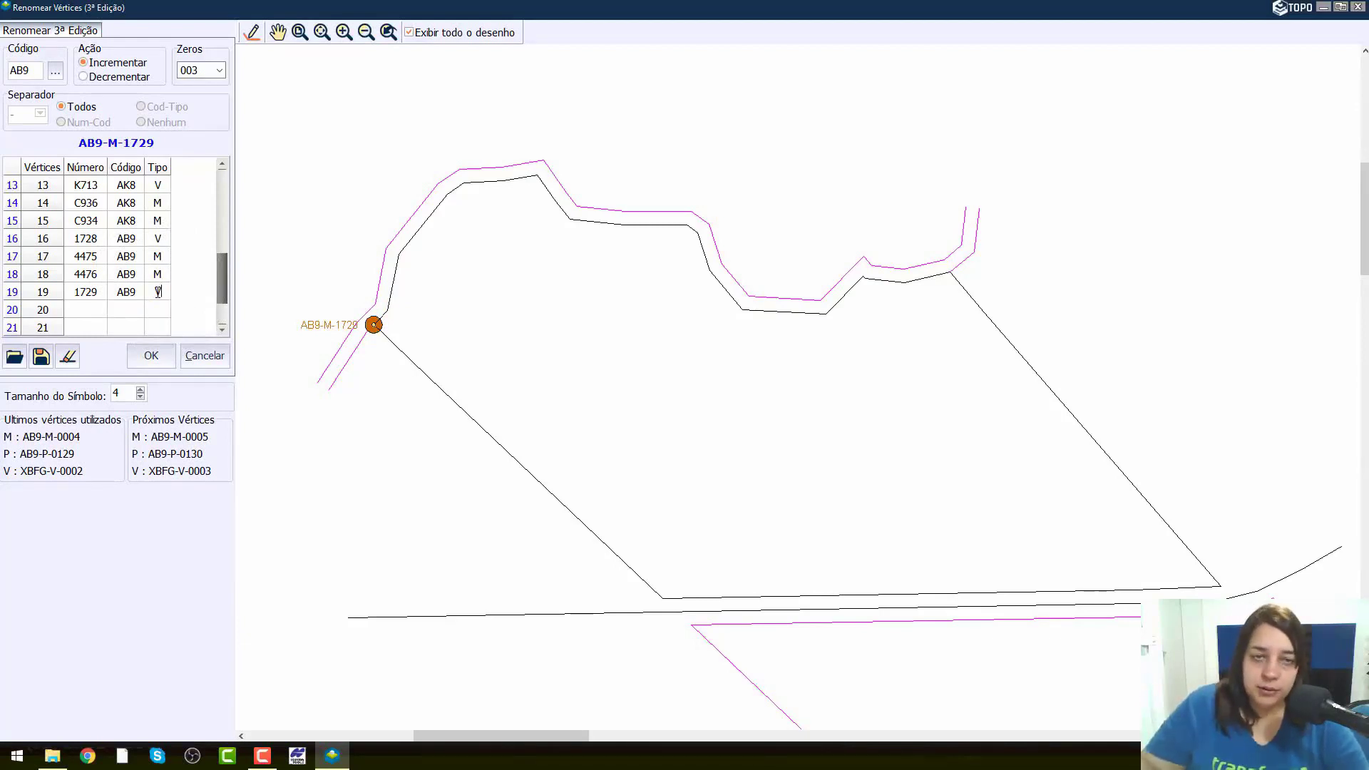
# - Fill in vertices 20 to 24 under code AB9, type V, numbered consecutively from 1730 to 1734
pyautogui.press('Down')
pyautogui.press('Down')
pyautogui.press('Down')
pyautogui.press('Down')
pyautogui.press('Down')
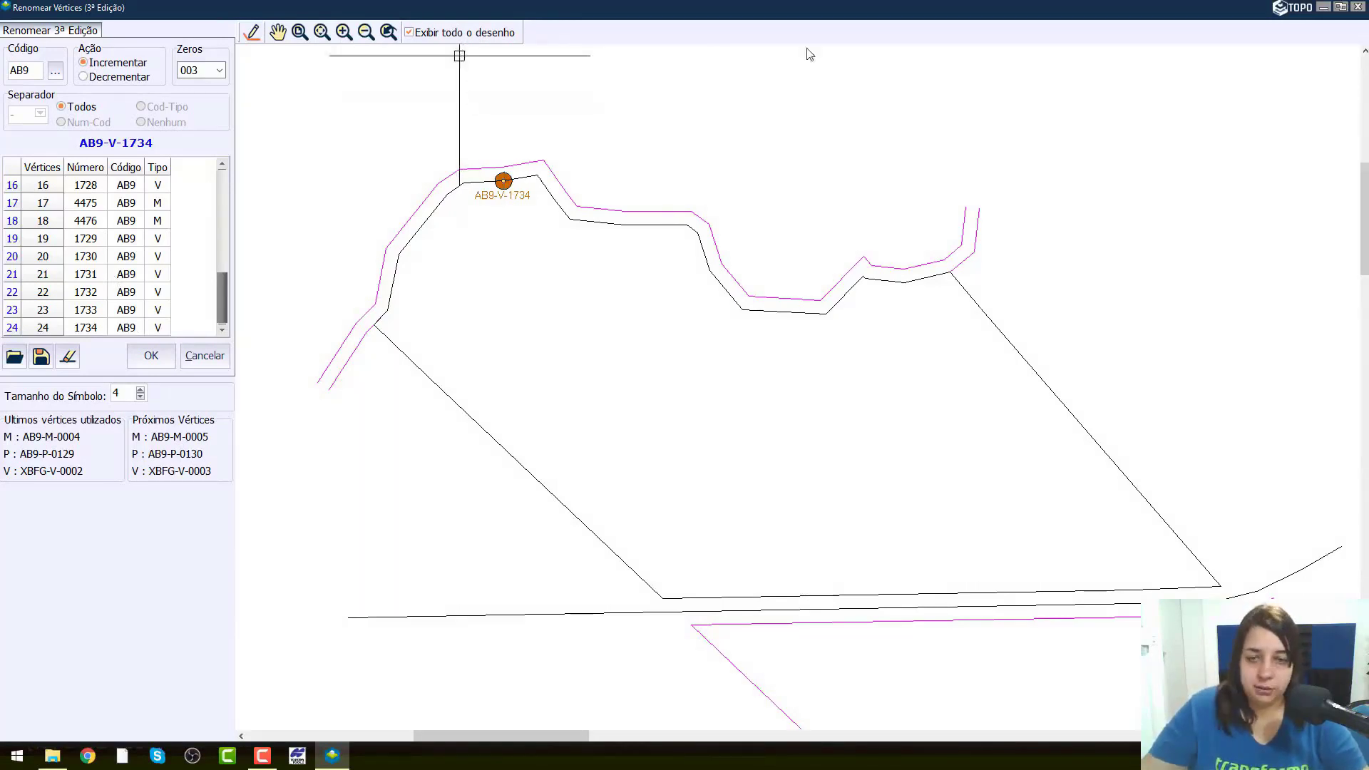
# - Accept the vertex naming and save AB9-M-4476 and AB9-V-1734 in memory as the last used vertices
pyautogui.click(153, 361)
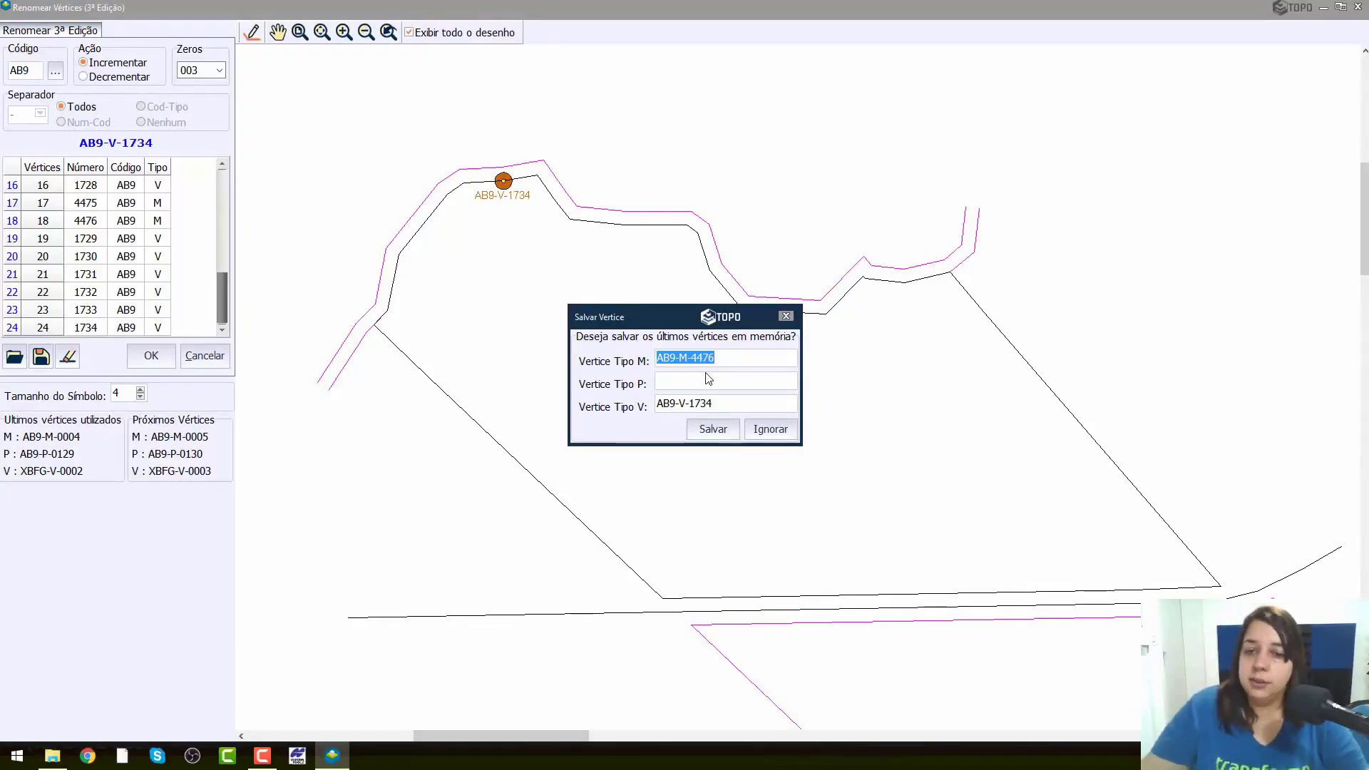
pyautogui.press('ctrl')
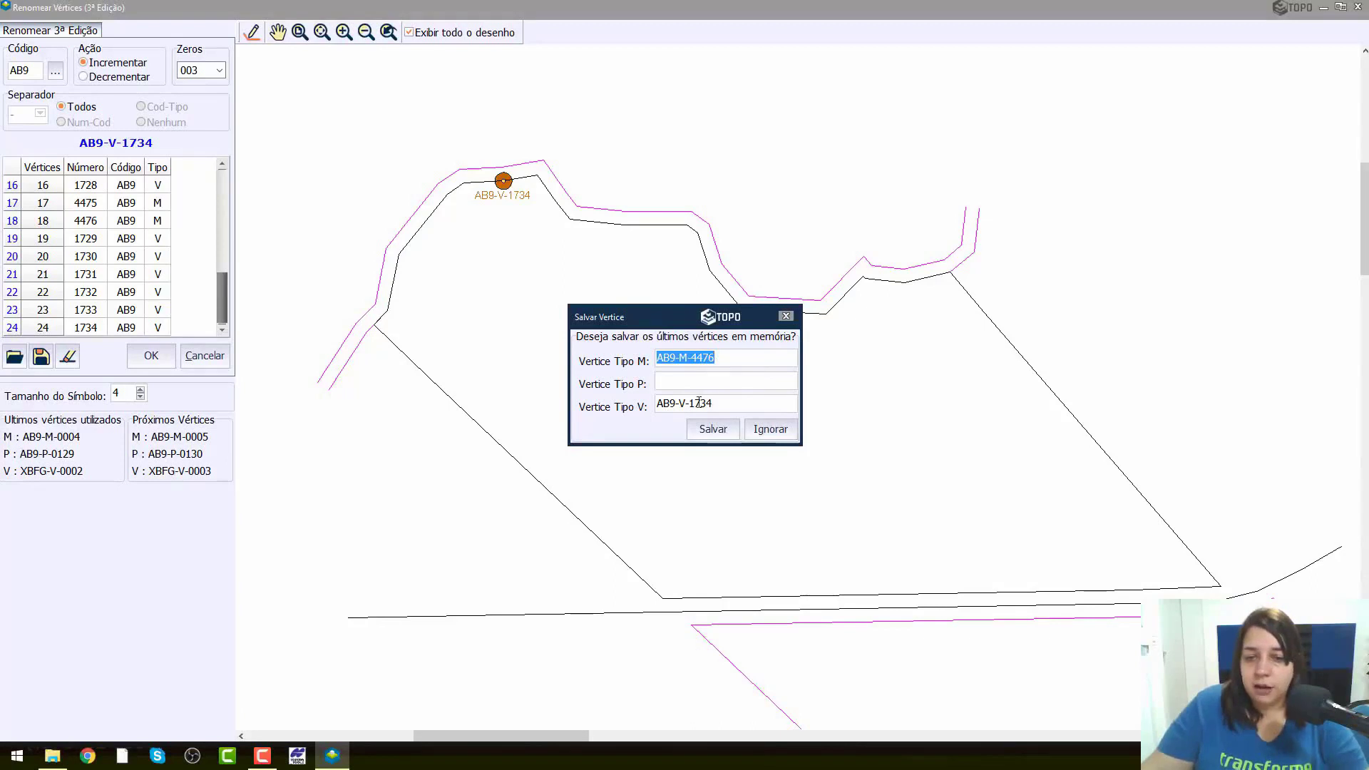
pyautogui.press('ctrl')
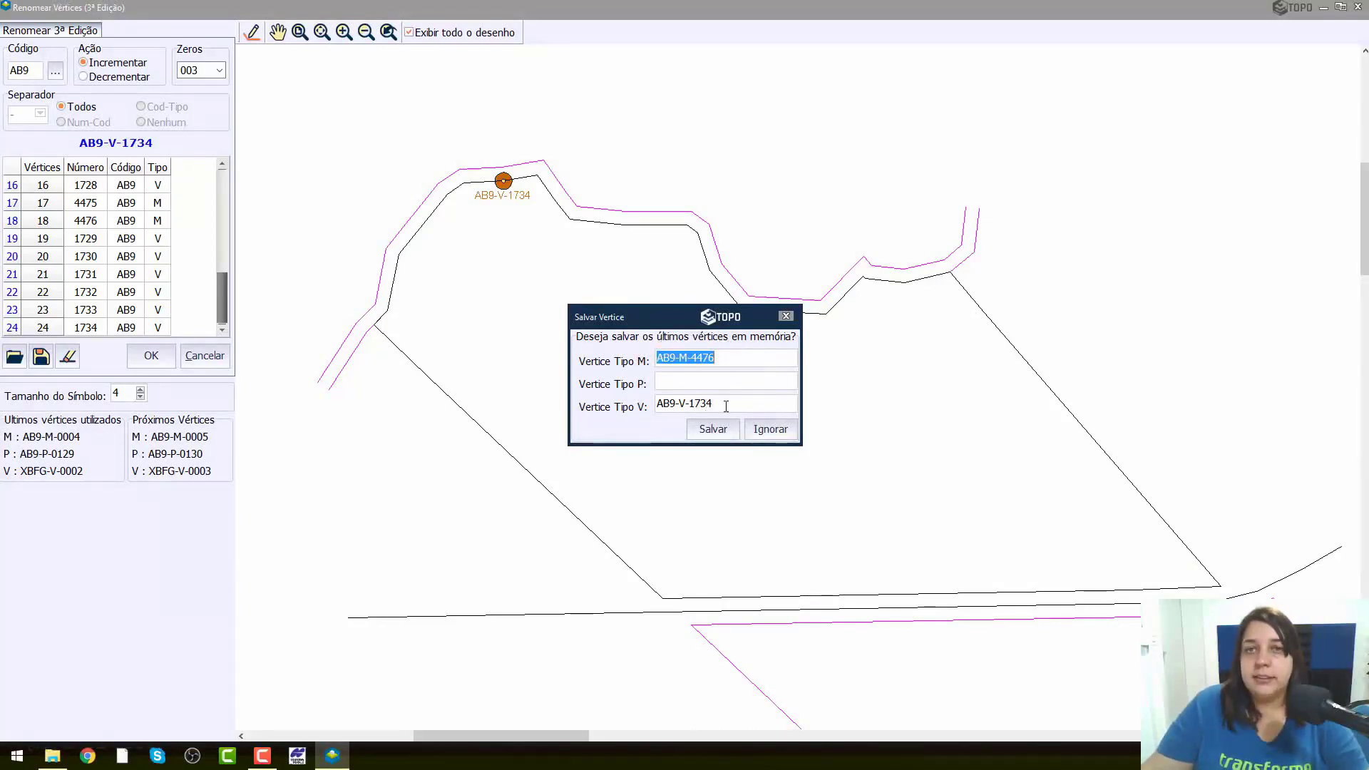
pyautogui.press('ctrl')
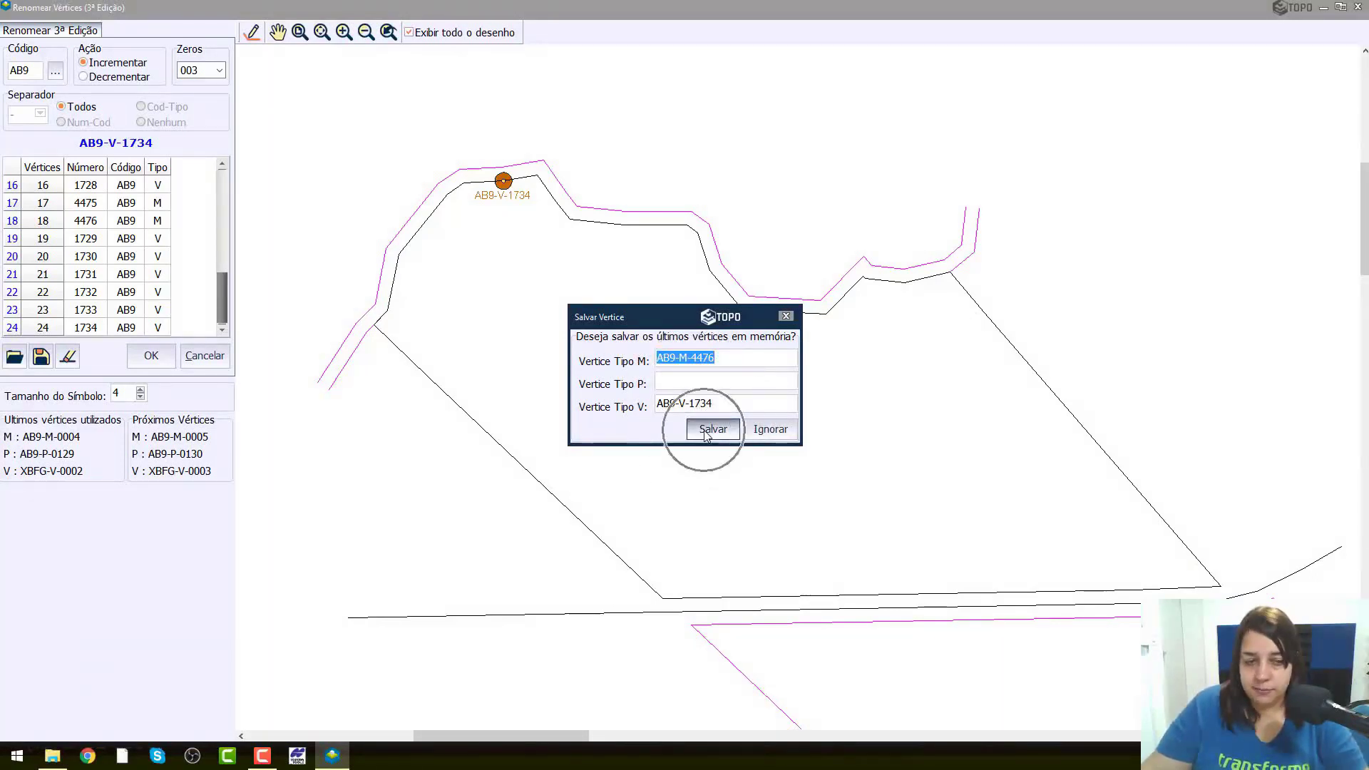
pyautogui.click(712, 429)
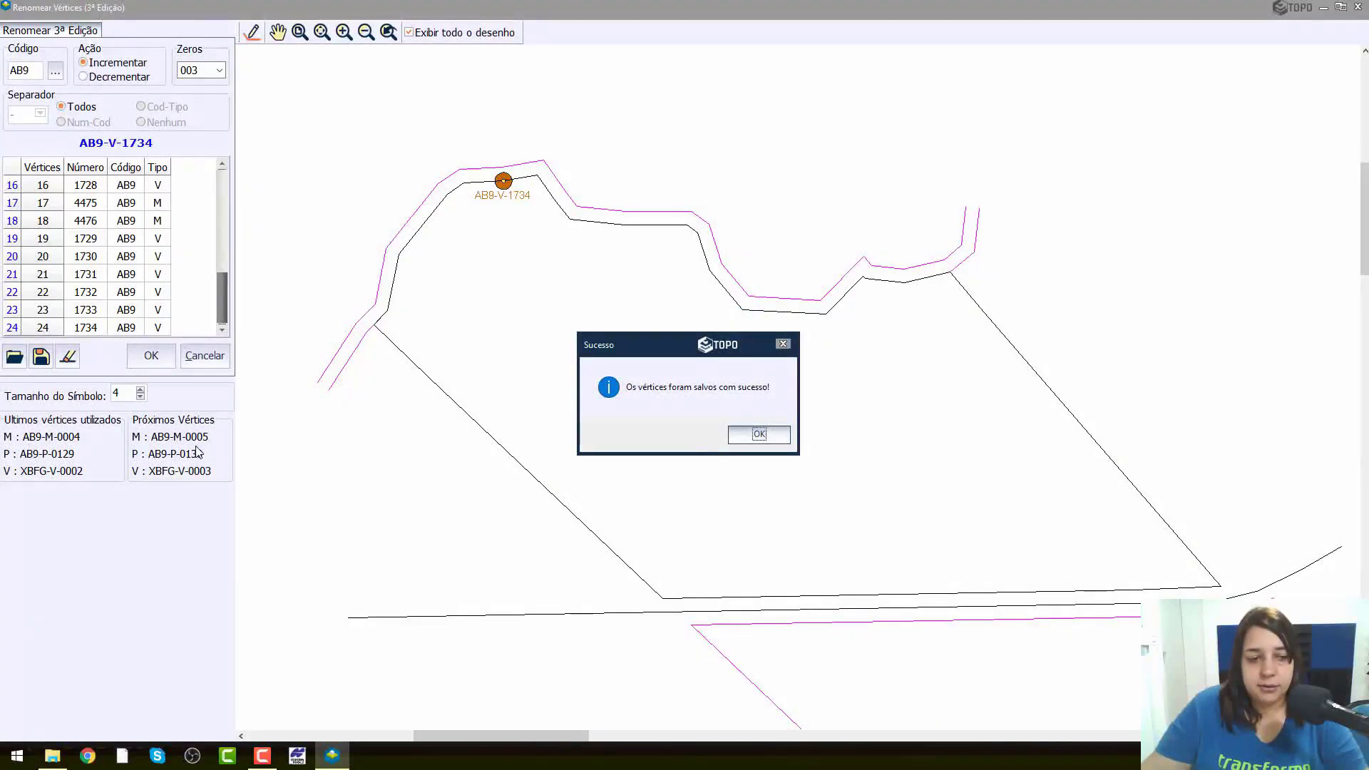
pyautogui.press('ctrl')
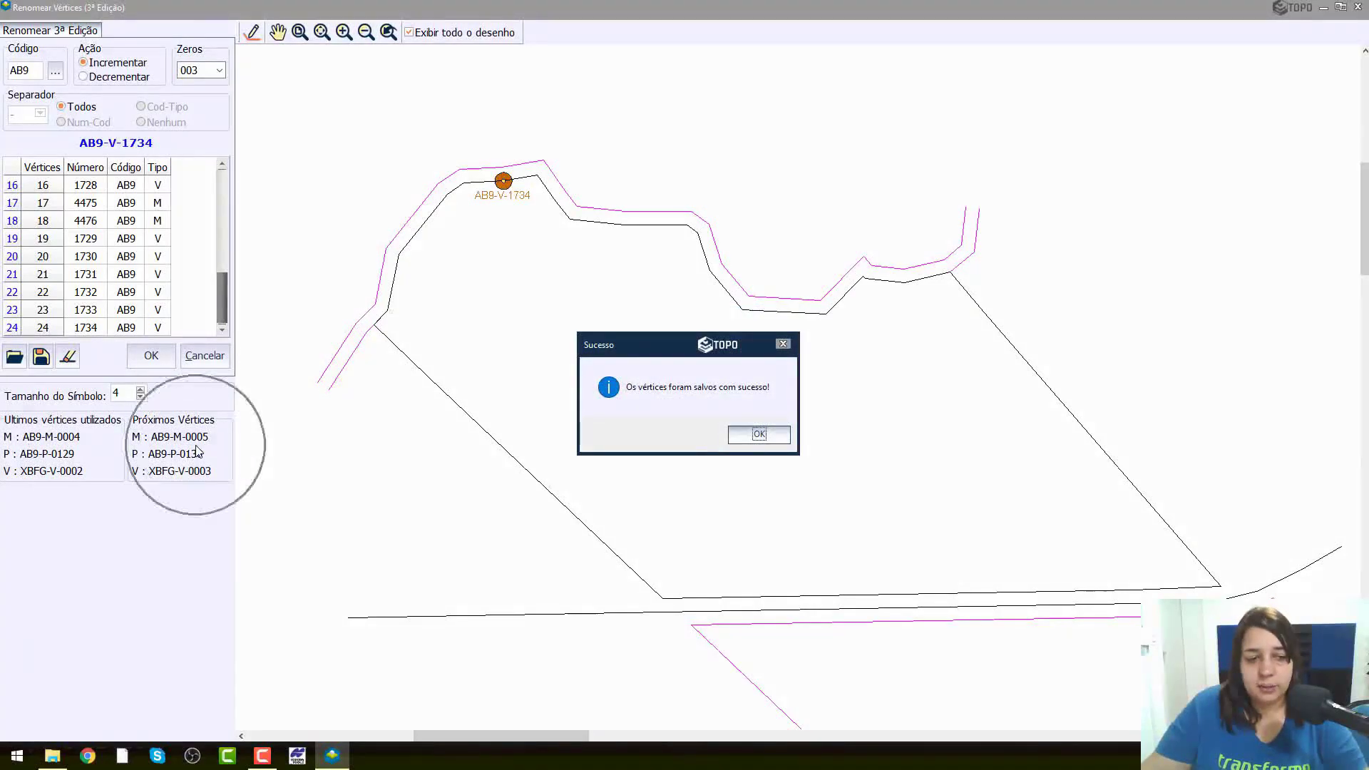
pyautogui.click(767, 438)
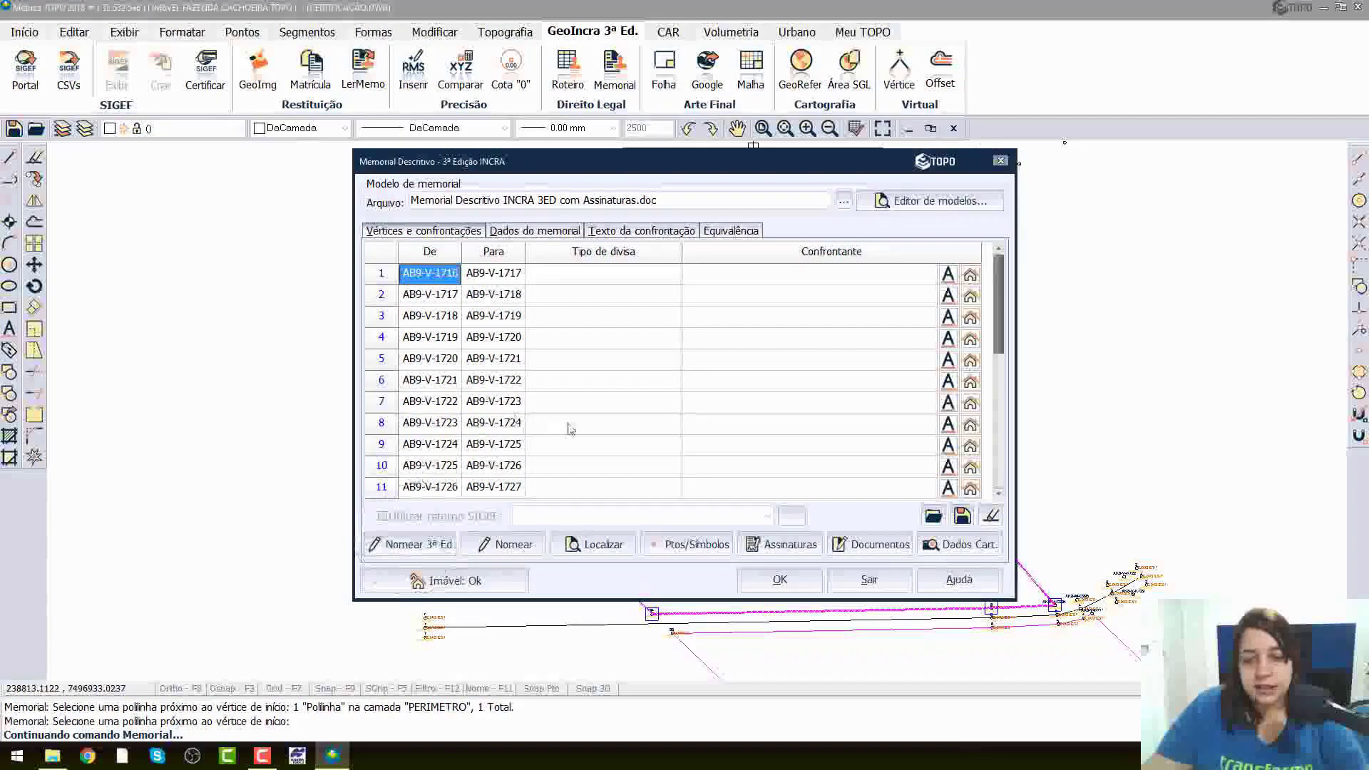
# - Insert symbols at the perimeter polyline's vertices in INCRA mode, showing only the name attribute with automatic positioning
pyautogui.click(691, 545)
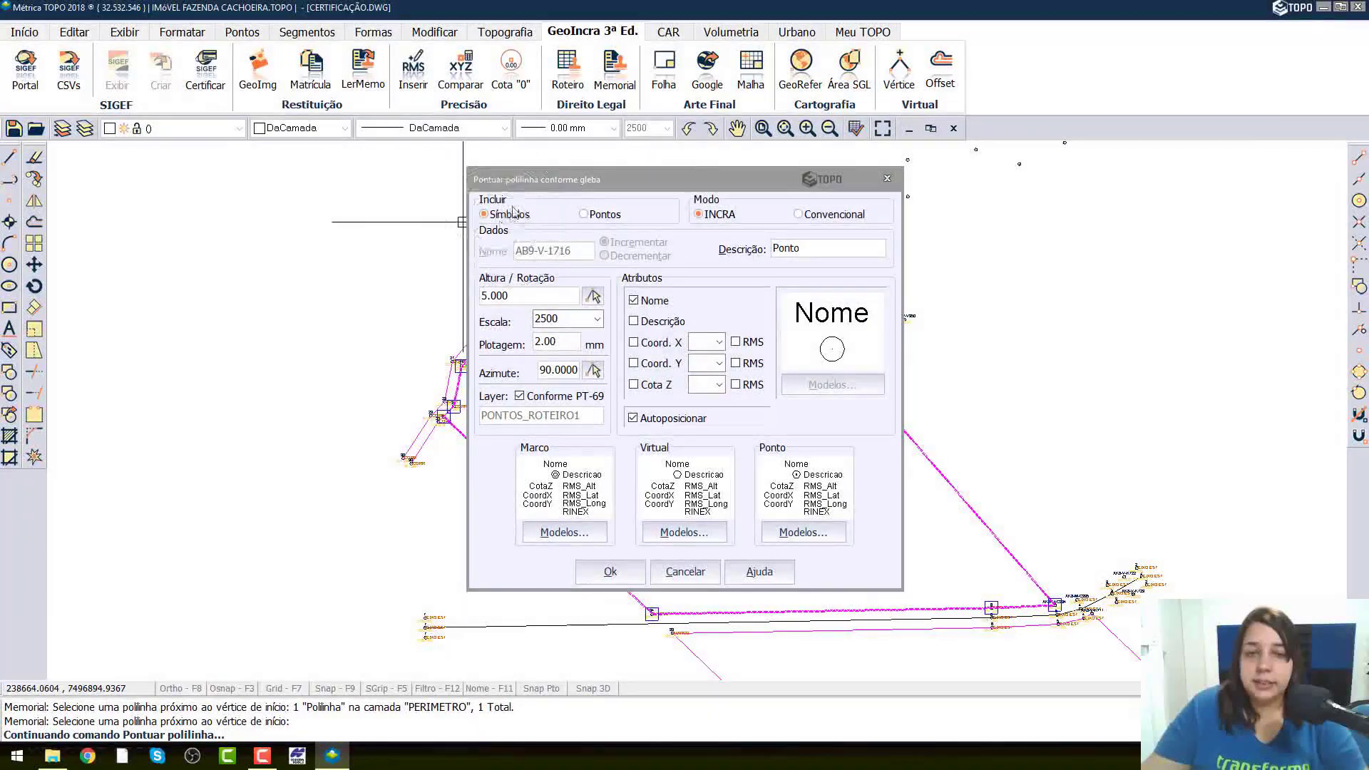
pyautogui.click(534, 181)
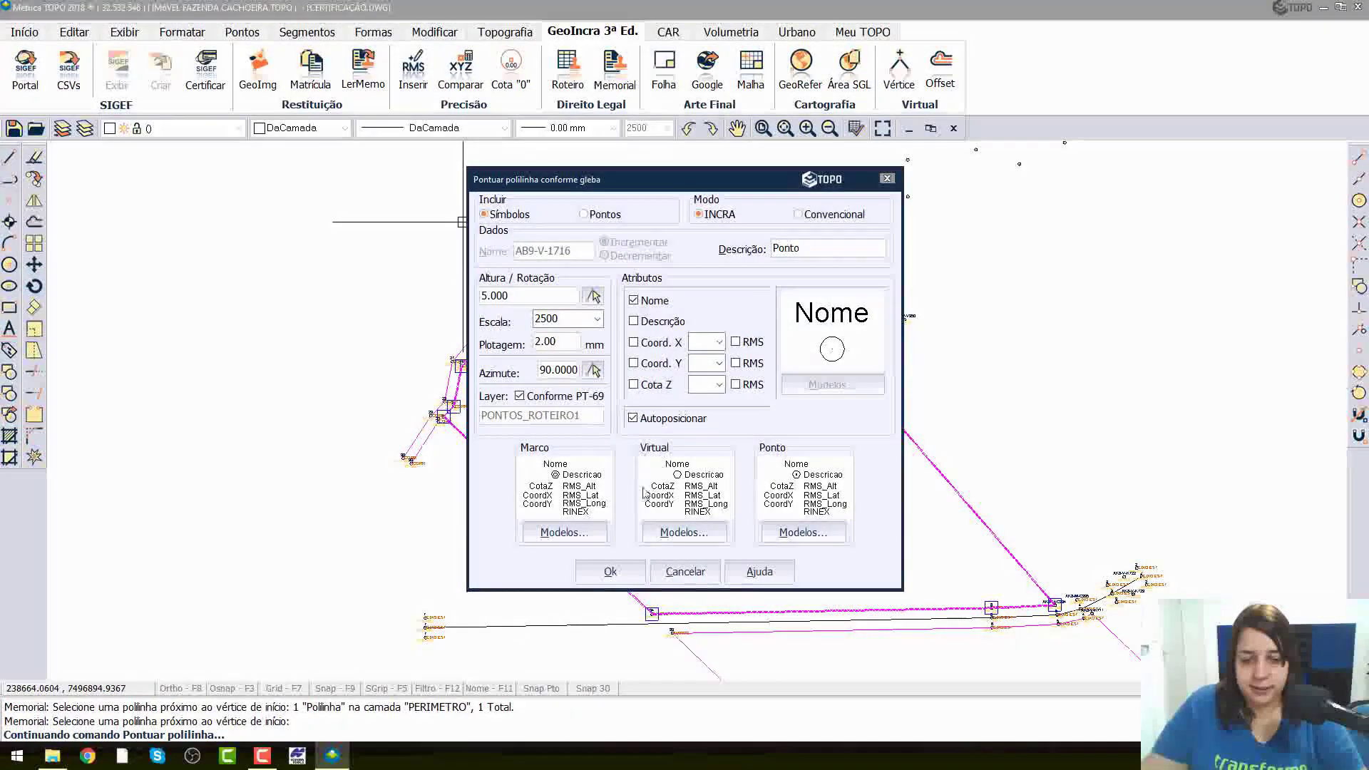
pyautogui.click(630, 573)
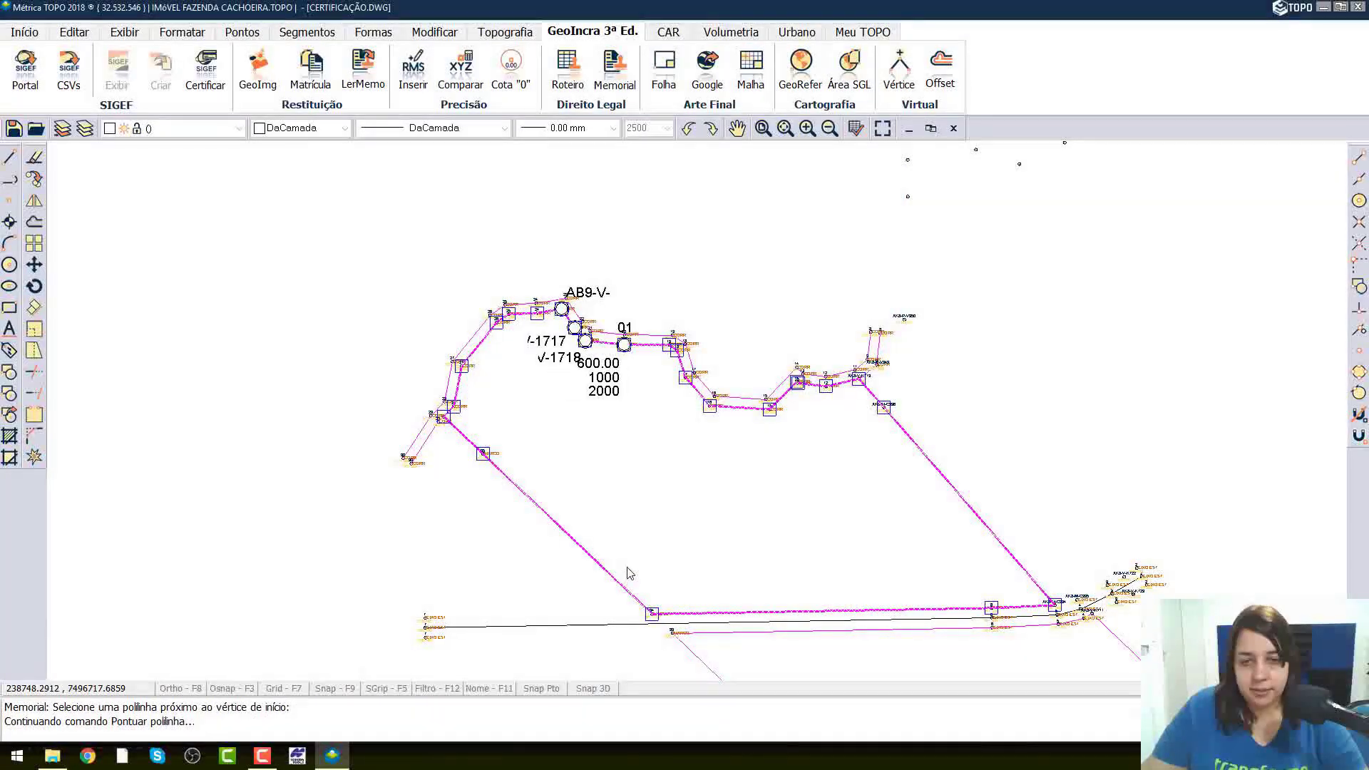